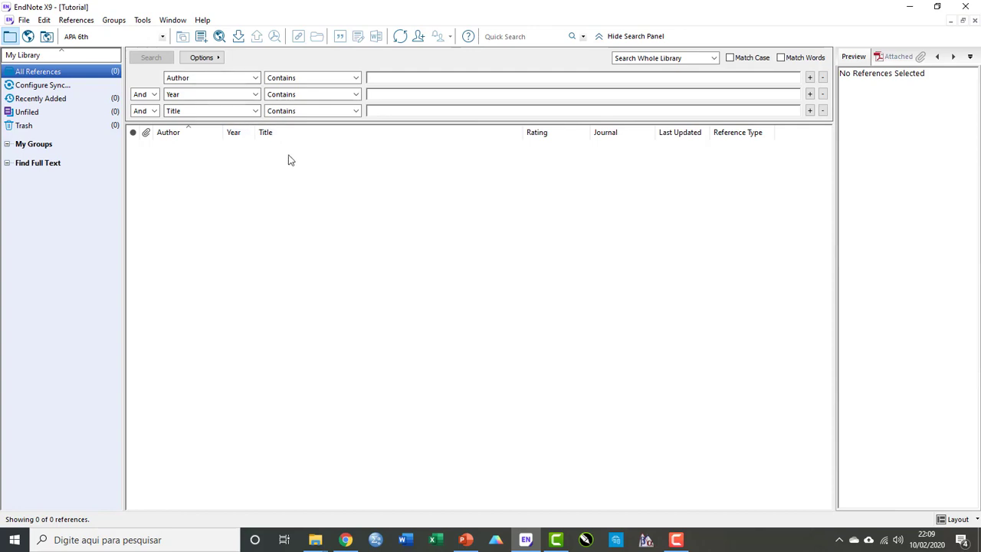
Switch to online search mode and choose PubMed (NLM) as the online search source.
{"action": "left_click_drag", "start_coordinate": [295, 184], "coordinate": [527, 433]}
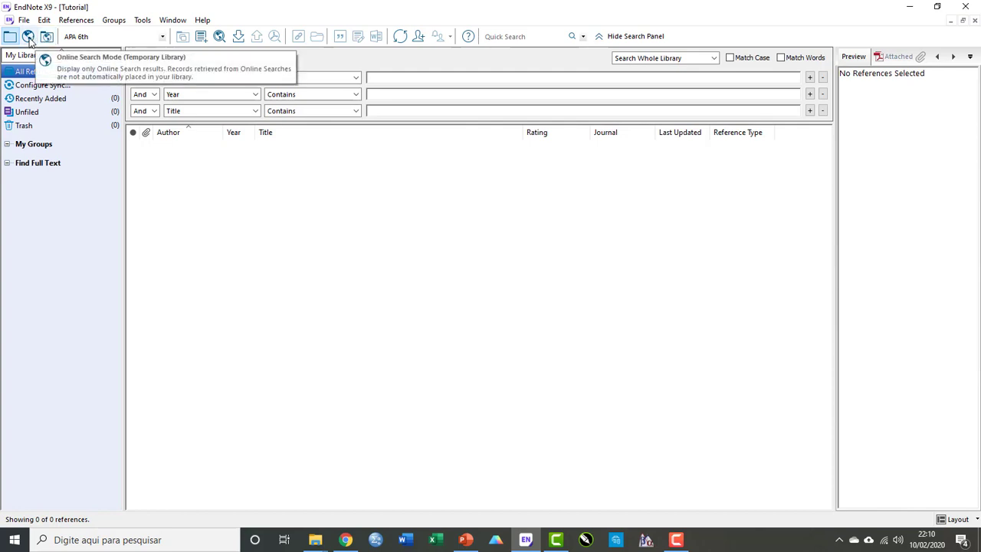
{"action": "left_click", "coordinate": [28, 38]}
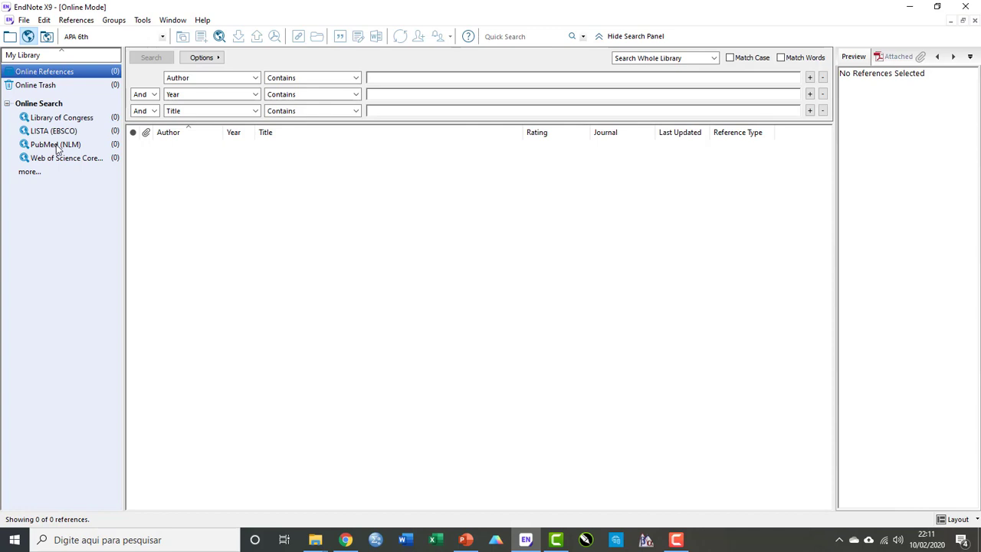
{"action": "left_click", "coordinate": [56, 144]}
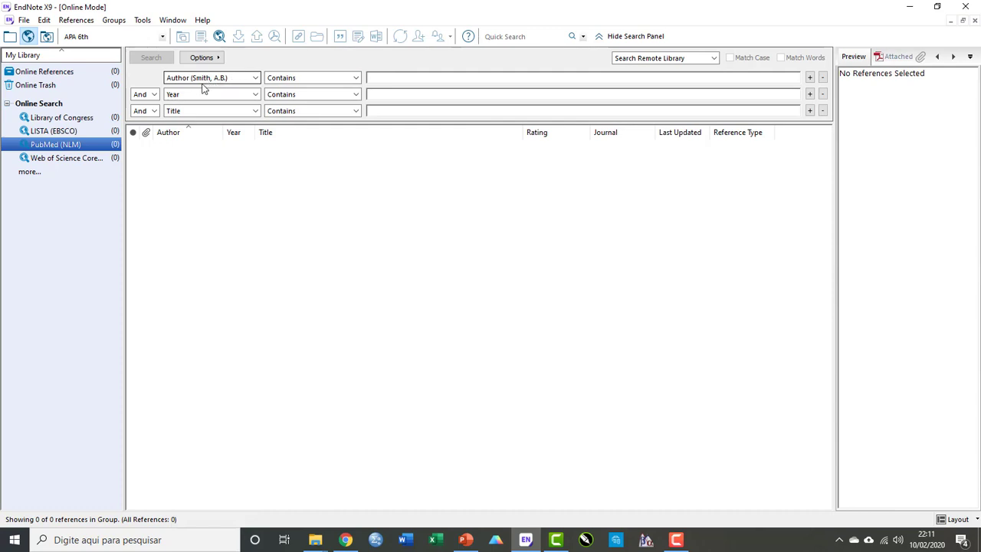
Examine the search field options available for PubMed in the third search row.
{"action": "left_click", "coordinate": [255, 112]}
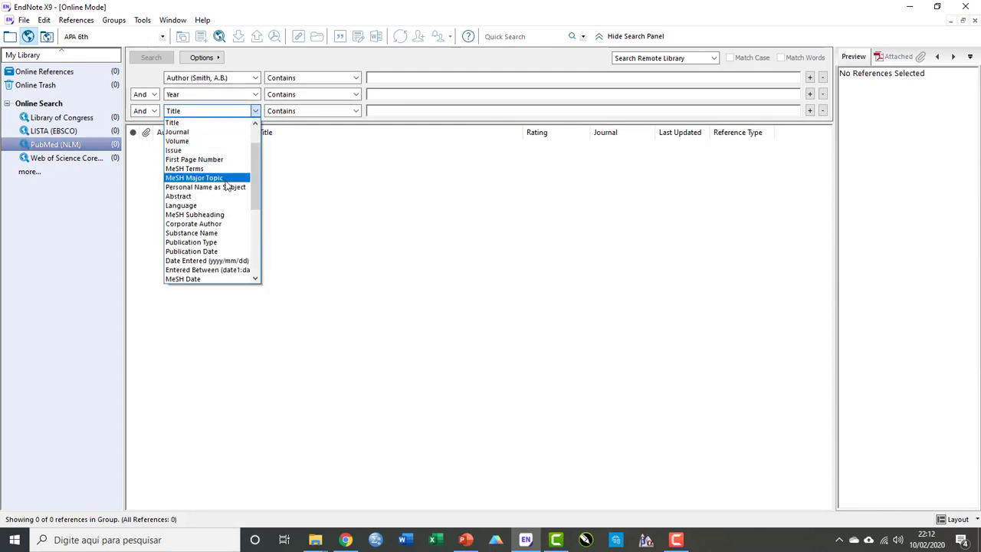
{"action": "scroll", "coordinate": [226, 200], "scroll_direction": "down", "scroll_amount": 3}
{"action": "scroll", "coordinate": [204, 255], "scroll_direction": "up", "scroll_amount": 1}
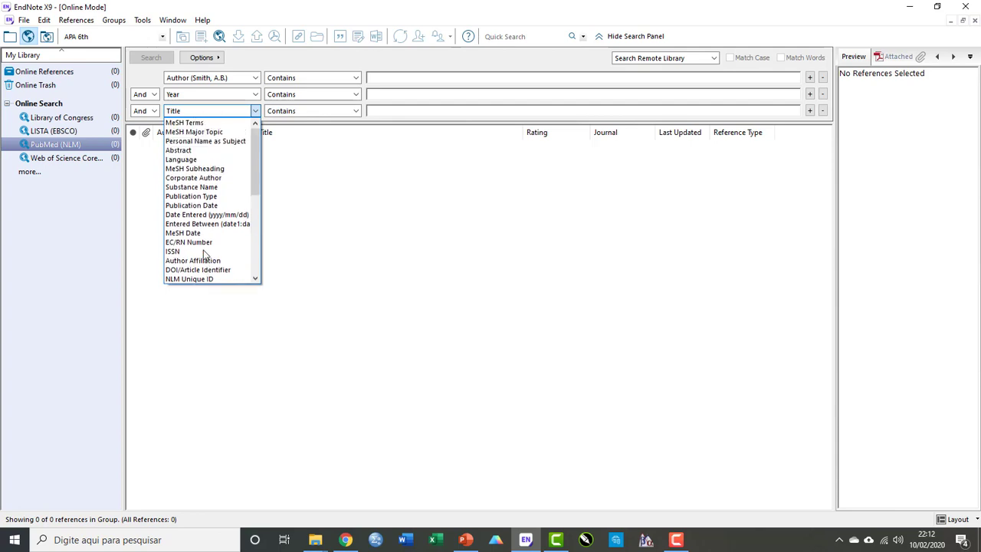
{"action": "scroll", "coordinate": [204, 256], "scroll_direction": "up", "scroll_amount": 3}
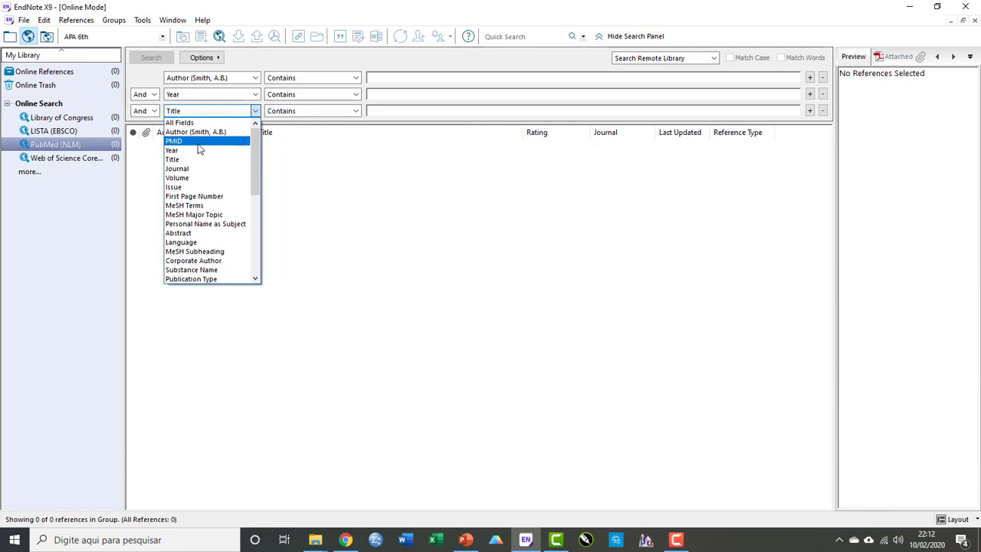
{"action": "left_click", "coordinate": [346, 165]}
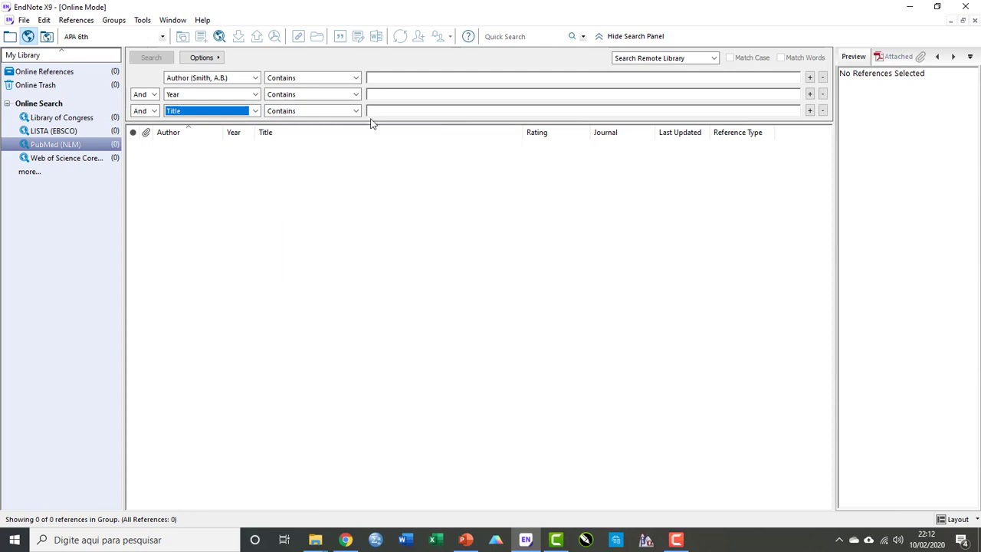
Enter Oliveira, B.R. as the author and 2018 as the year in the search criteria.
{"action": "left_click", "coordinate": [400, 77]}
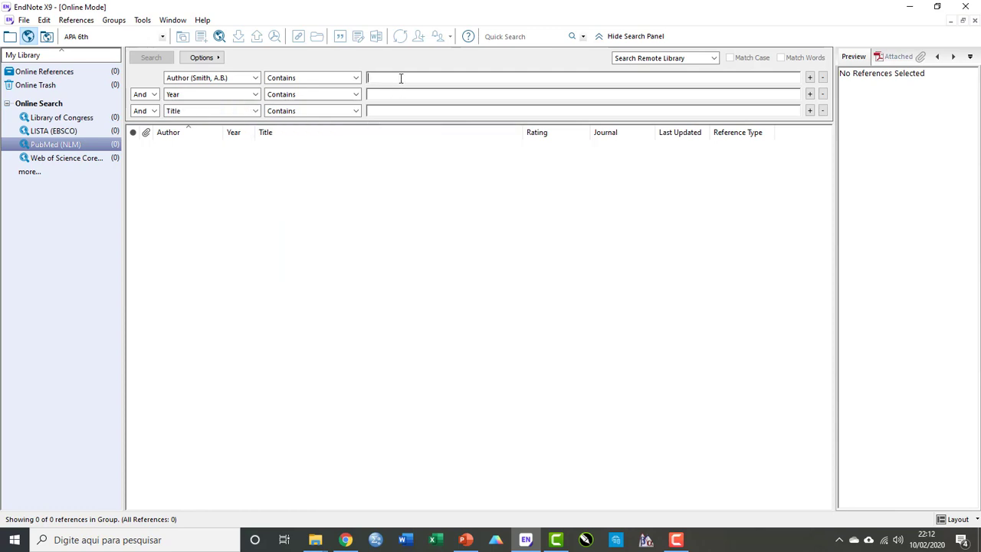
{"action": "type", "text": "Oliveira, B"}
{"action": "type", "text": "R"}
{"action": "left_click", "coordinate": [400, 78]}
{"action": "type", "text": "."}
{"action": "left_click", "coordinate": [412, 78]}
{"action": "type", "text": "."}
{"action": "type", "text": "2018"}
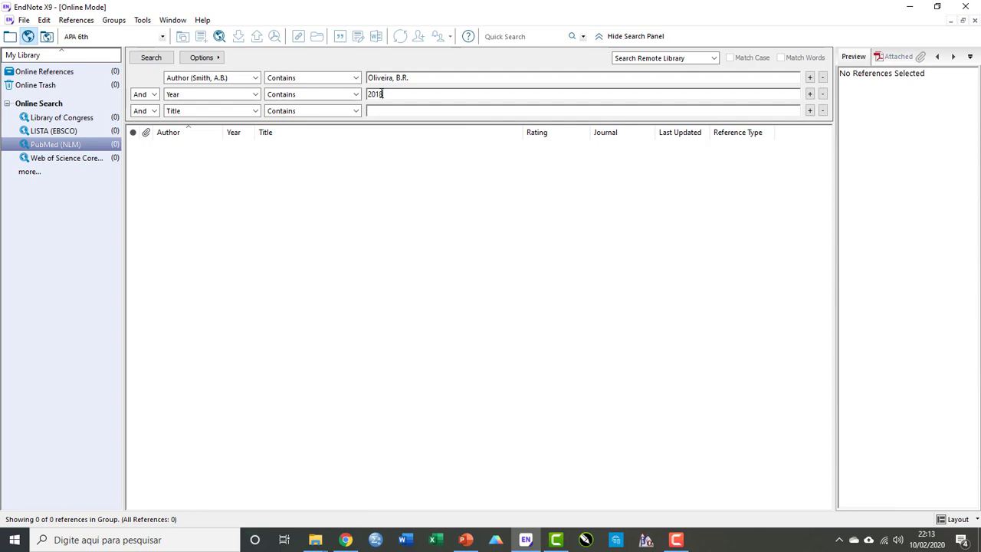
Run the online search and retrieve all found records starting from record 1.
{"action": "key", "text": "Return"}
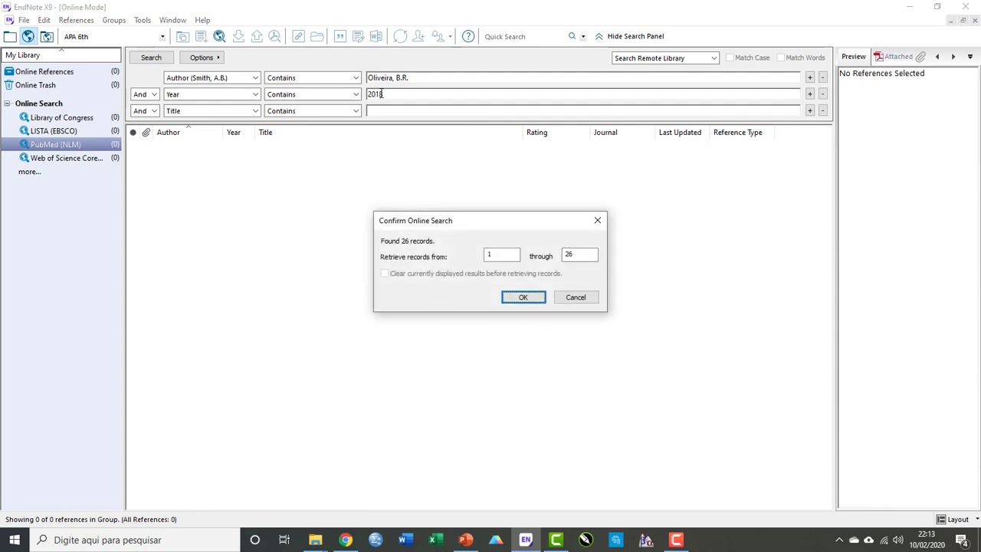
{"action": "double_click", "coordinate": [572, 255]}
{"action": "left_click", "coordinate": [522, 298]}
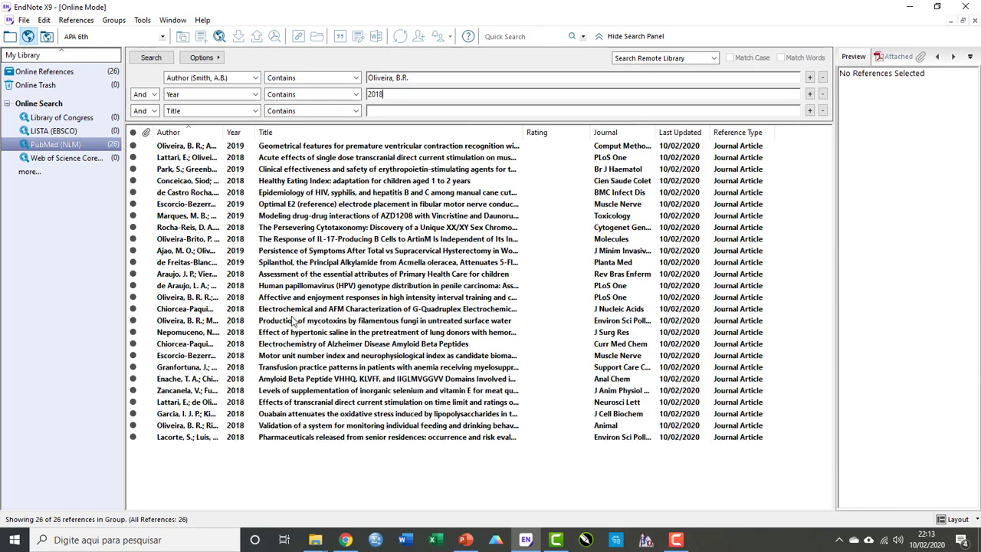
Sort the results by author and select the 'Affective and enjoyment responses in high intensity interval training' article.
{"action": "left_click", "coordinate": [192, 134]}
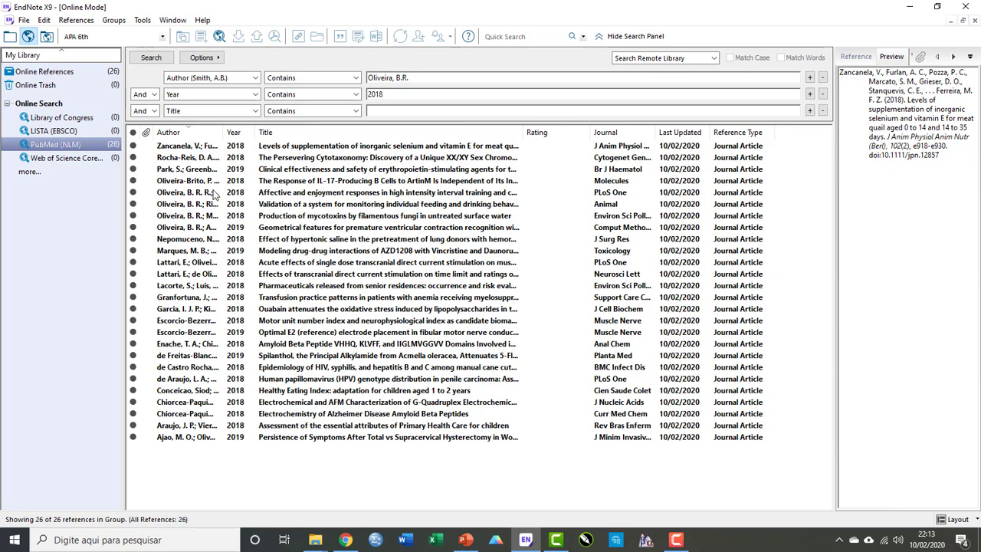
{"action": "left_click", "coordinate": [320, 196]}
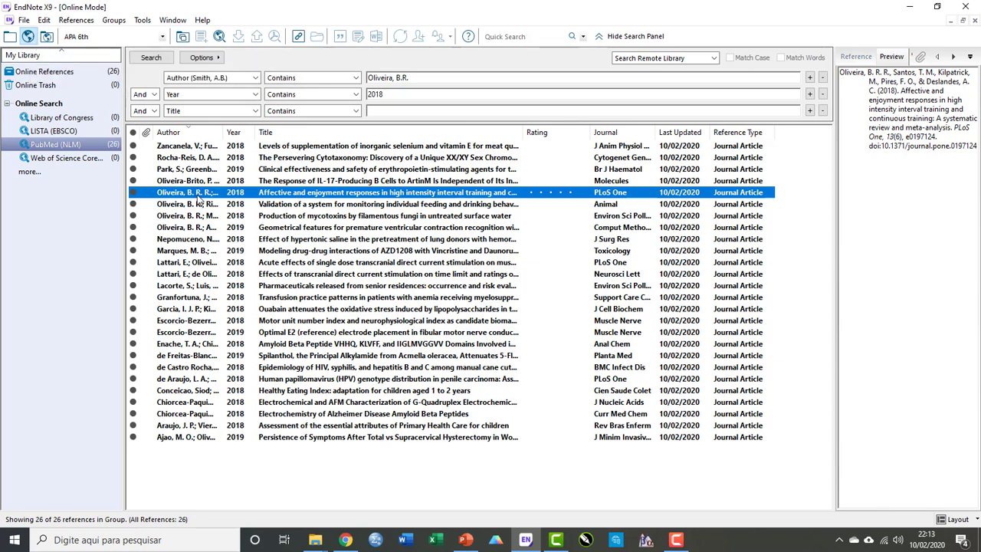
{"action": "left_click", "coordinate": [10, 39]}
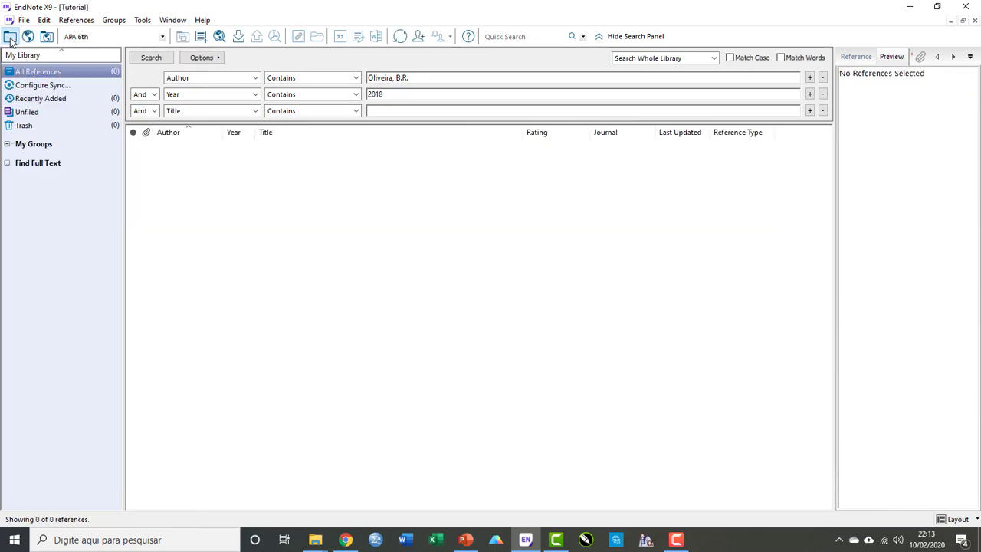
{"action": "left_click", "coordinate": [28, 36]}
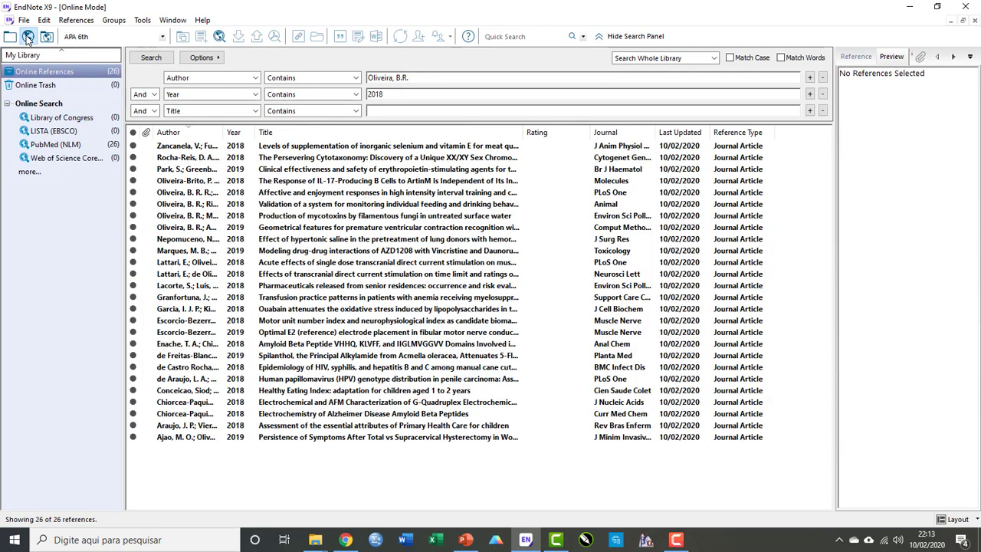
Cut the 'Affective and enjoyment responses' reference from the online results.
{"action": "left_click", "coordinate": [270, 194]}
{"action": "right_click", "coordinate": [270, 199]}
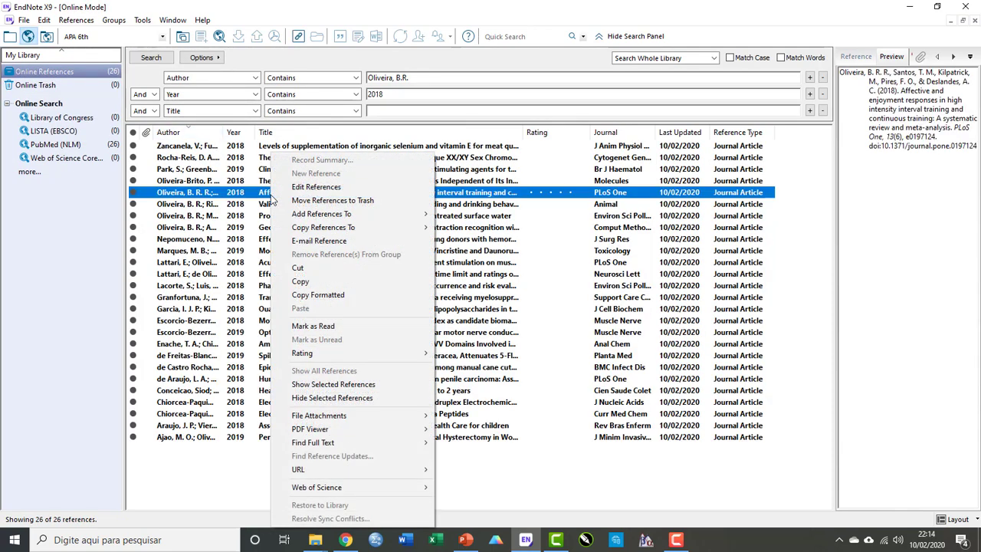
{"action": "left_click", "coordinate": [304, 270]}
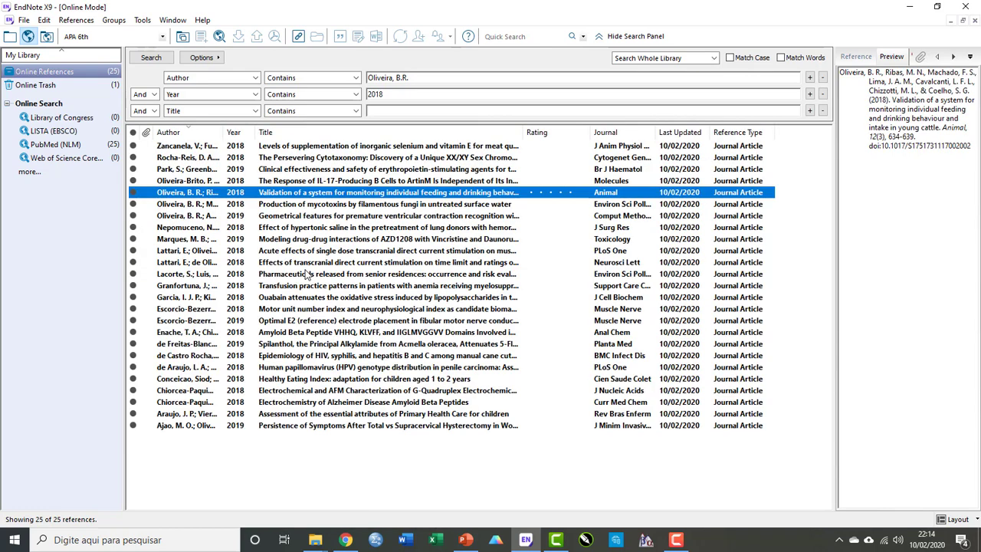
Paste the cut reference into the local library's All References.
{"action": "left_click", "coordinate": [11, 38]}
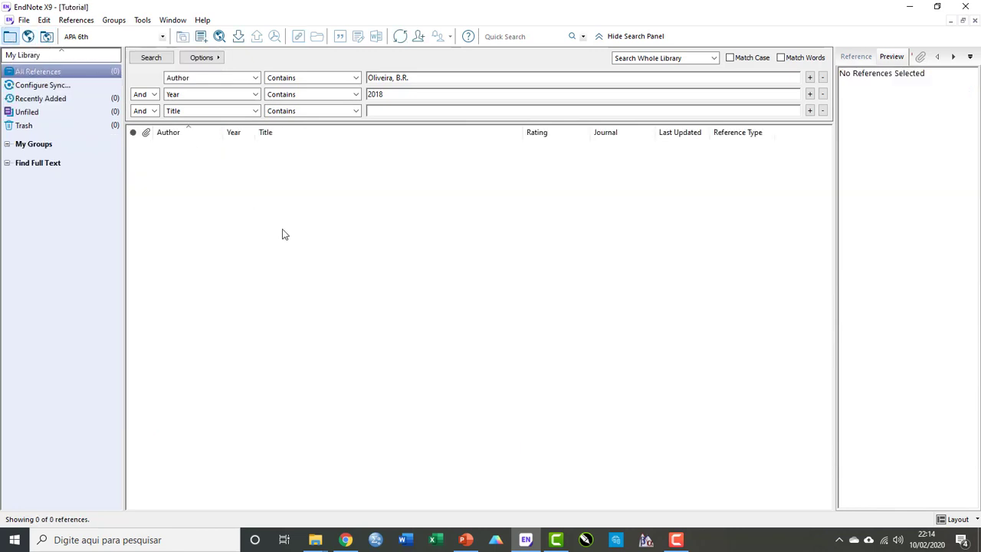
{"action": "right_click", "coordinate": [283, 234]}
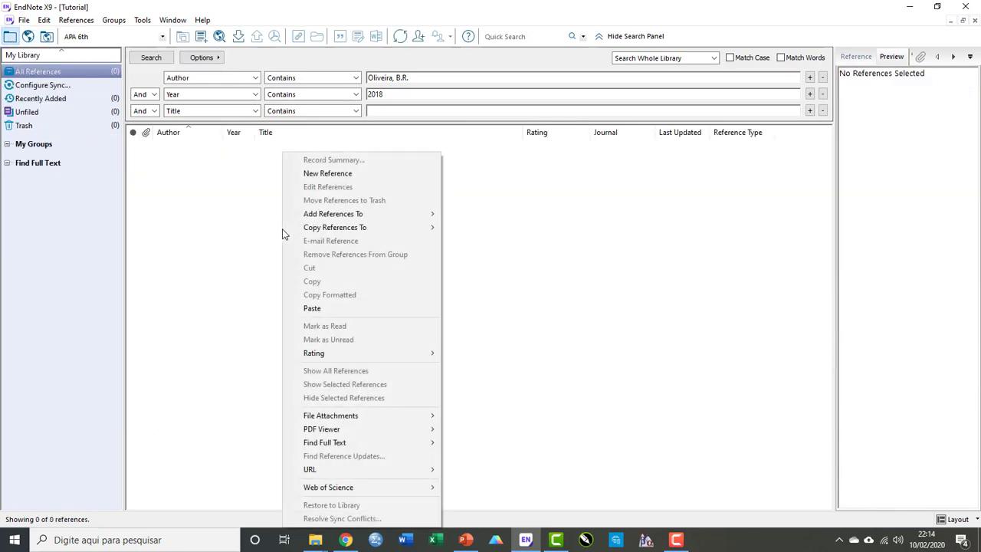
{"action": "left_click", "coordinate": [323, 309]}
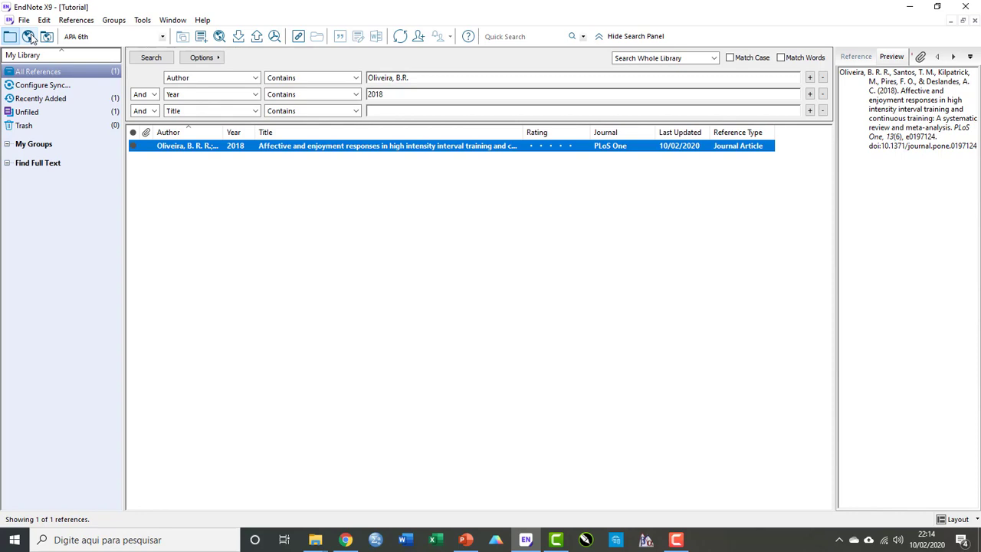
Switch to Chrome, maximize its window and open pubmed.ncbi.nlm.nih.gov.
{"action": "left_click", "coordinate": [347, 541]}
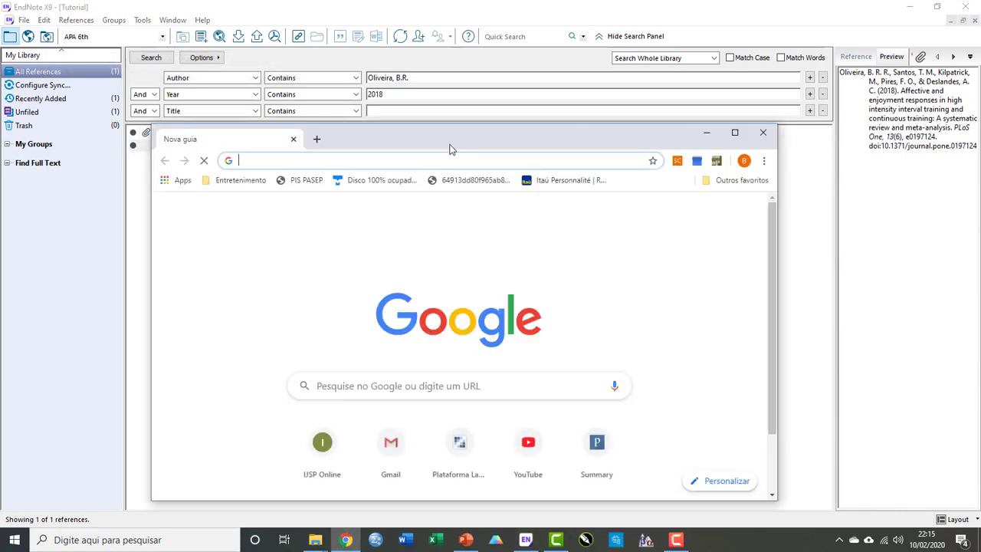
{"action": "left_click_drag", "start_coordinate": [454, 149], "coordinate": [499, 7]}
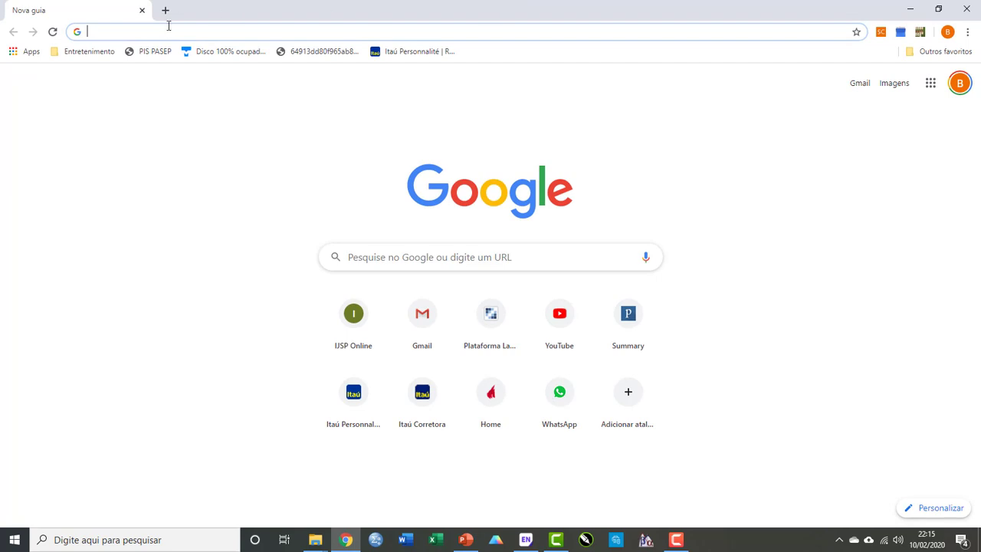
{"action": "type", "text": "pubmed.ncbi.nlm.nih.gov"}
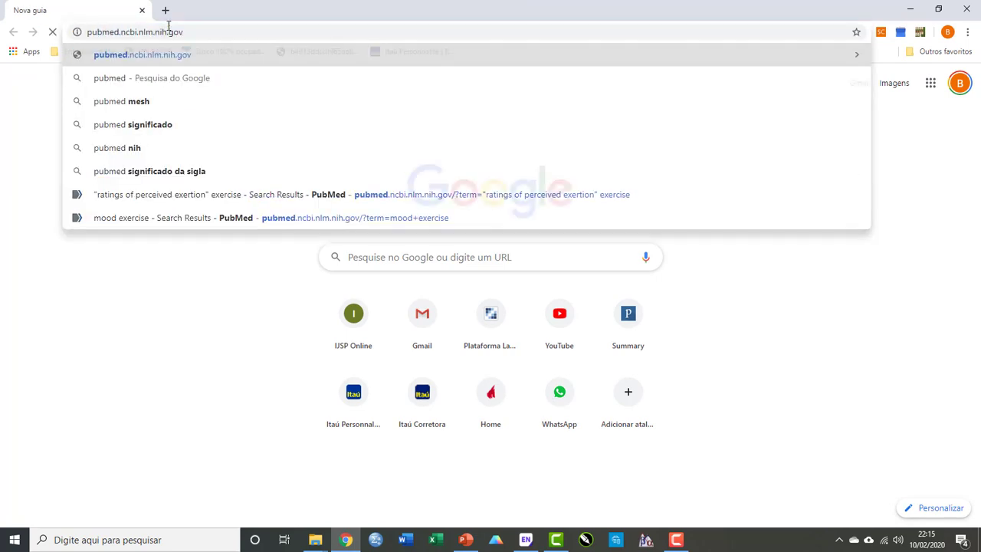
{"action": "key", "text": "Return"}
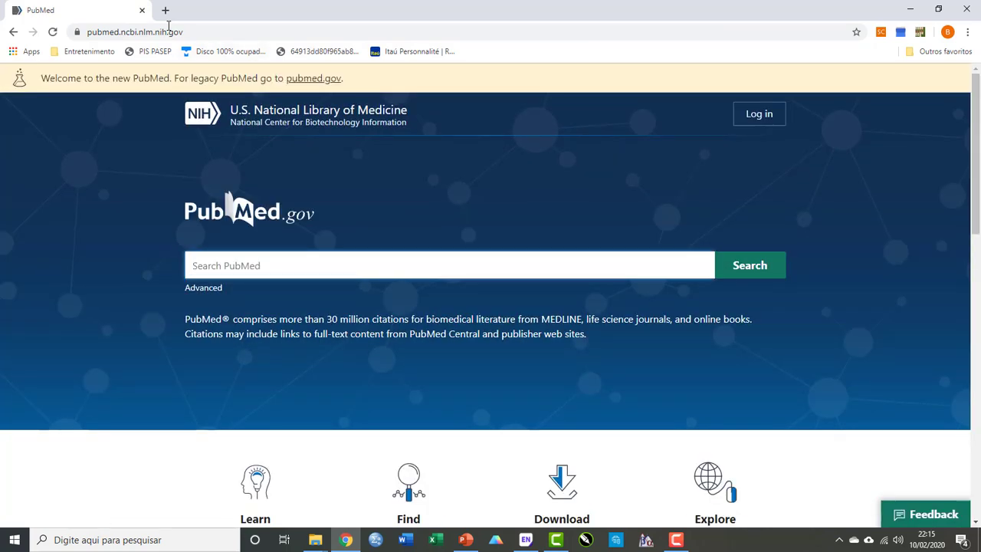
Search PubMed for oliveira, b.r. and highlight the PMID of the 'Affective and enjoyment responses' article.
{"action": "type", "text": "oliveira"}
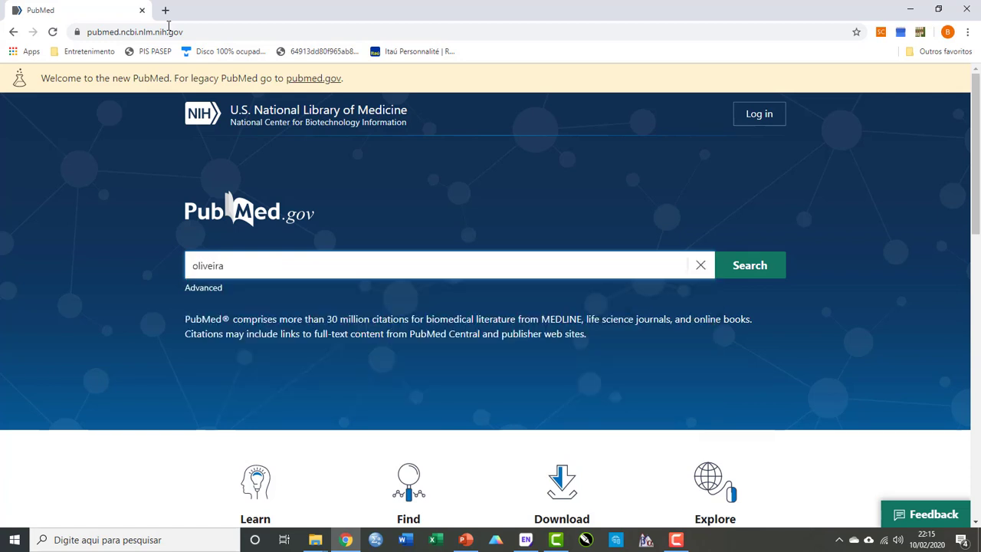
{"action": "type", "text": ", b."}
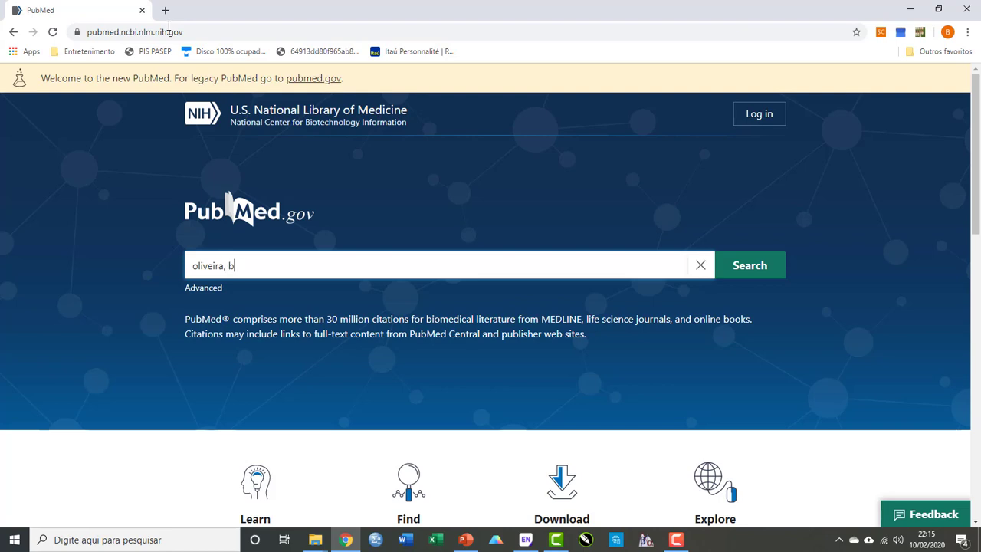
{"action": "type", "text": "r."}
{"action": "key", "text": "Return"}
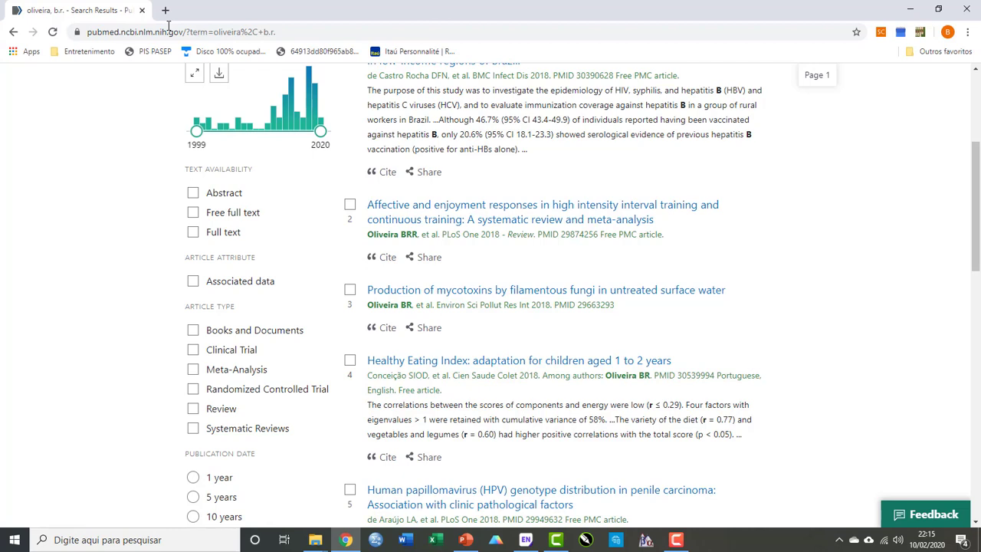
{"action": "left_click_drag", "start_coordinate": [562, 234], "coordinate": [597, 235]}
{"action": "key", "text": "ctrl+c"}
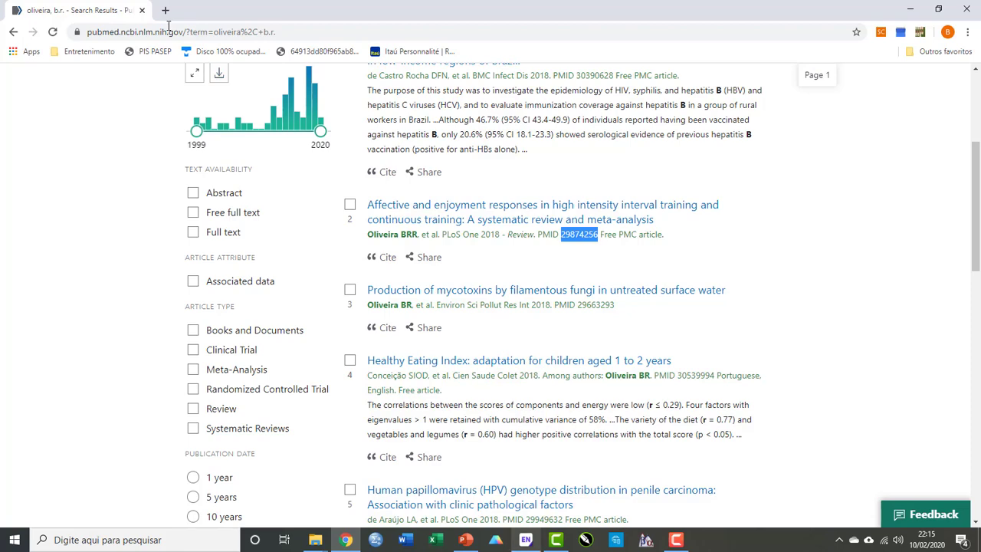
Return to EndNote's online mode and delete all remaining online search results.
{"action": "left_click", "coordinate": [526, 540]}
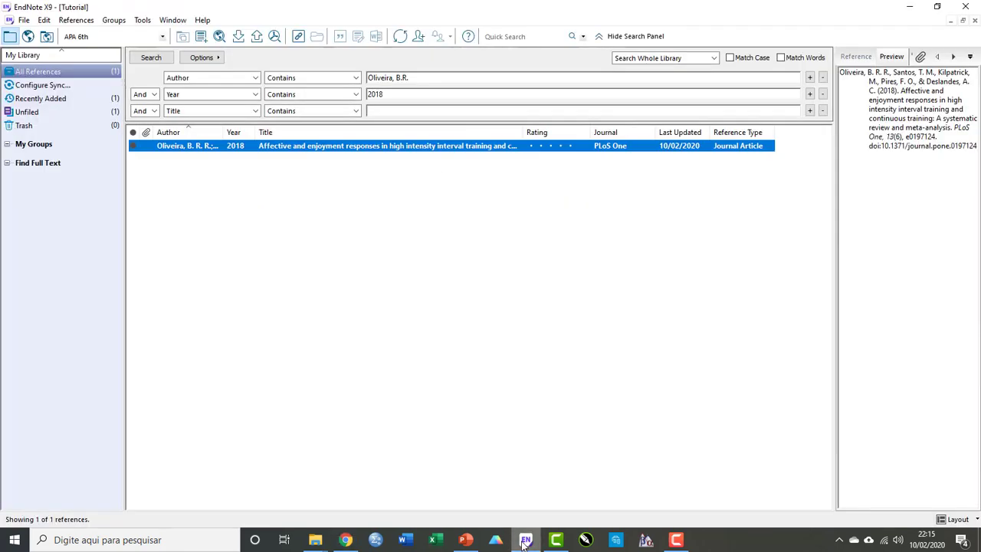
{"action": "left_click", "coordinate": [28, 37]}
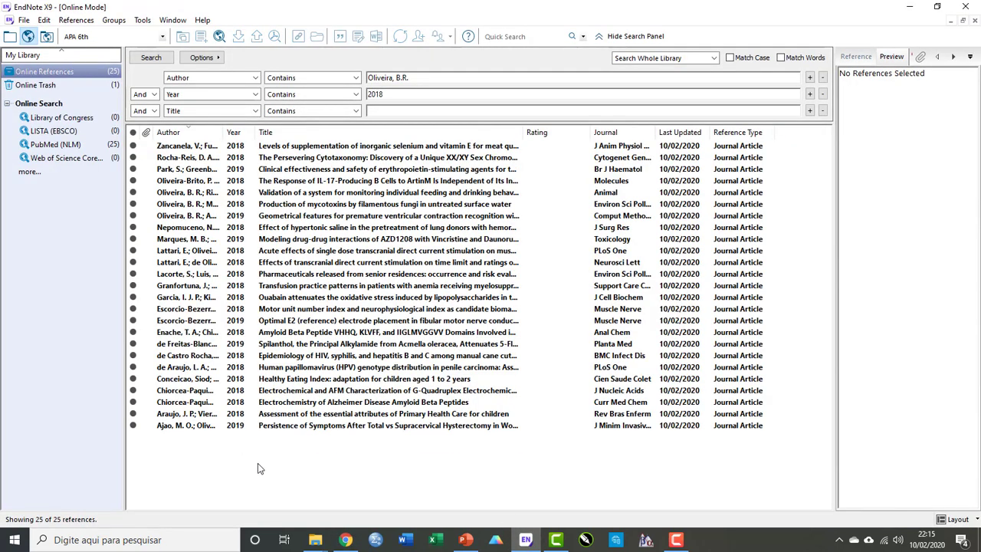
{"action": "left_click_drag", "start_coordinate": [258, 463], "coordinate": [174, 150]}
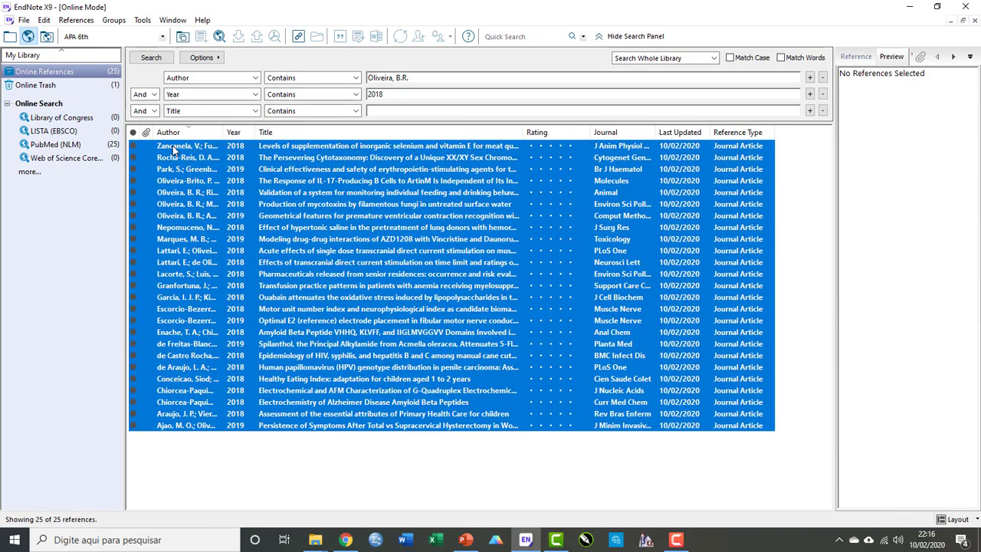
{"action": "key", "text": "Delete"}
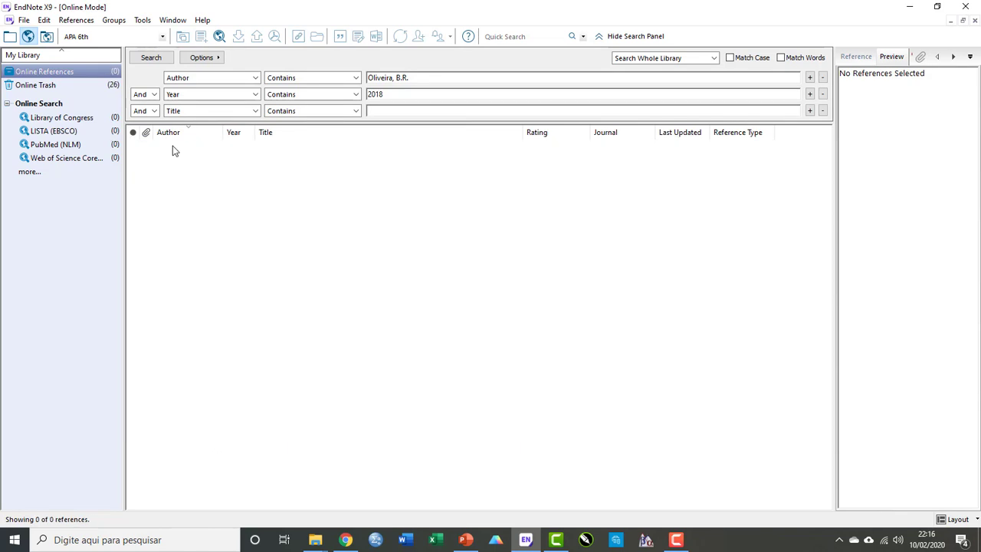
Switch the online search to PubMed (NLM) and set the third search row's field to PMID.
{"action": "left_click", "coordinate": [256, 112]}
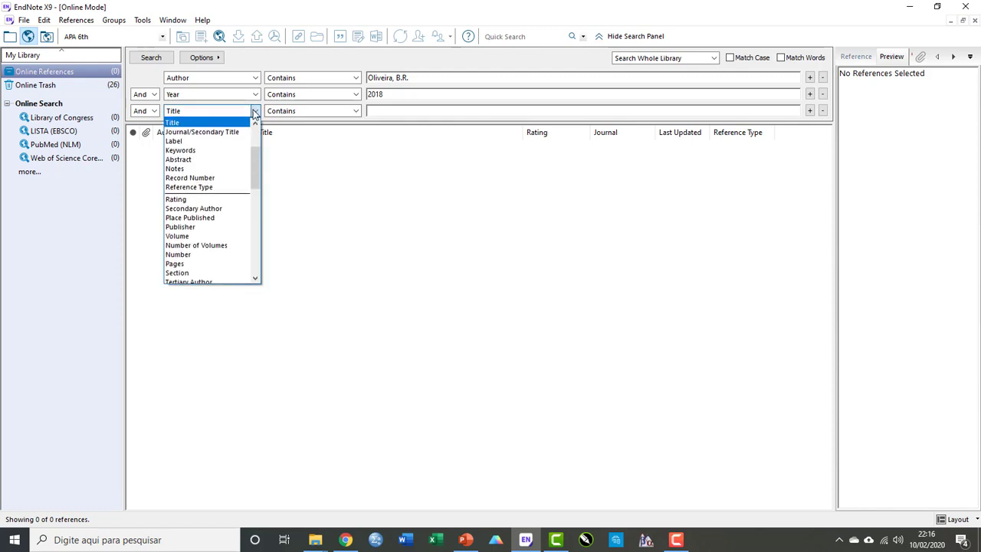
{"action": "scroll", "coordinate": [209, 157], "scroll_direction": "up", "scroll_amount": 2}
{"action": "scroll", "coordinate": [209, 157], "scroll_direction": "up", "scroll_amount": 2}
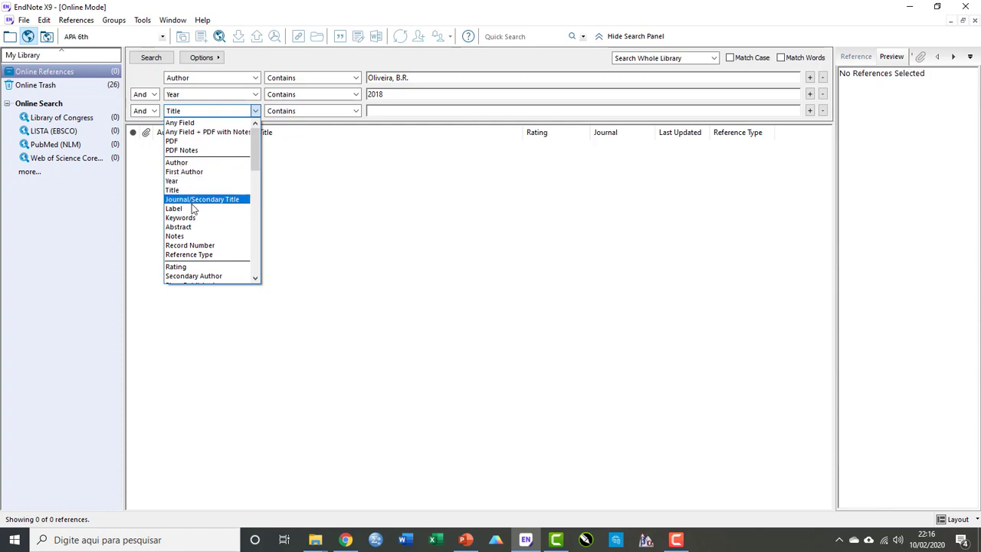
{"action": "scroll", "coordinate": [194, 218], "scroll_direction": "down", "scroll_amount": 3}
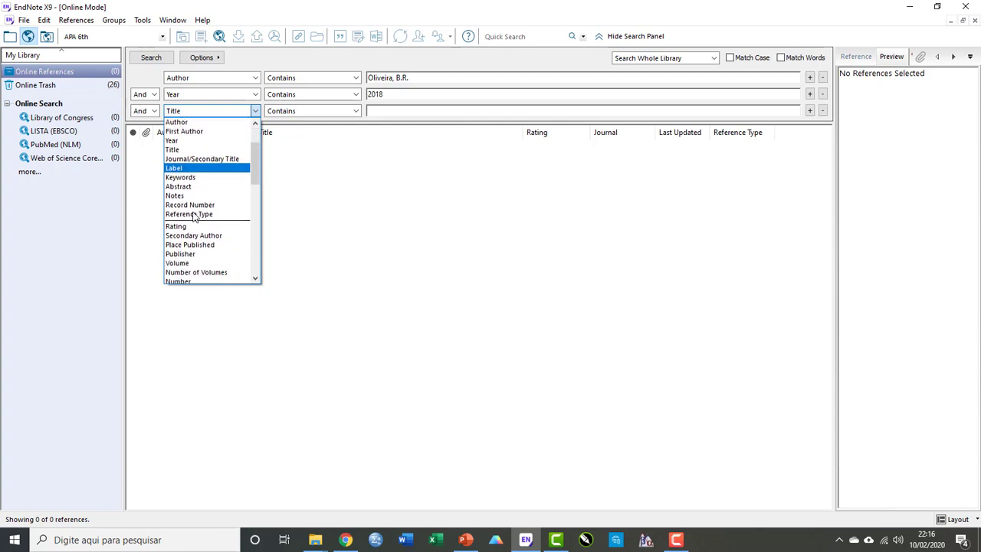
{"action": "scroll", "coordinate": [194, 218], "scroll_direction": "down", "scroll_amount": 3}
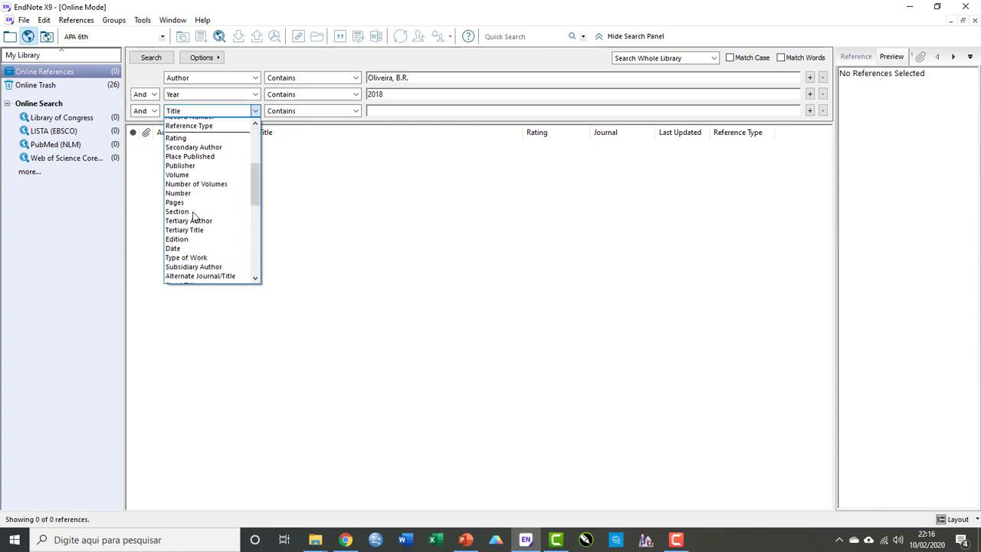
{"action": "left_click", "coordinate": [44, 144]}
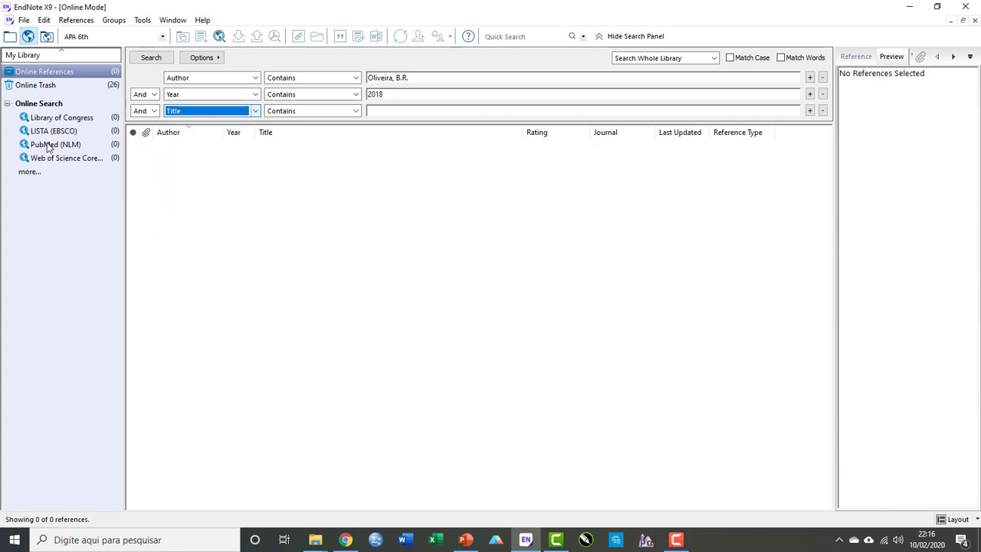
{"action": "left_click", "coordinate": [52, 149]}
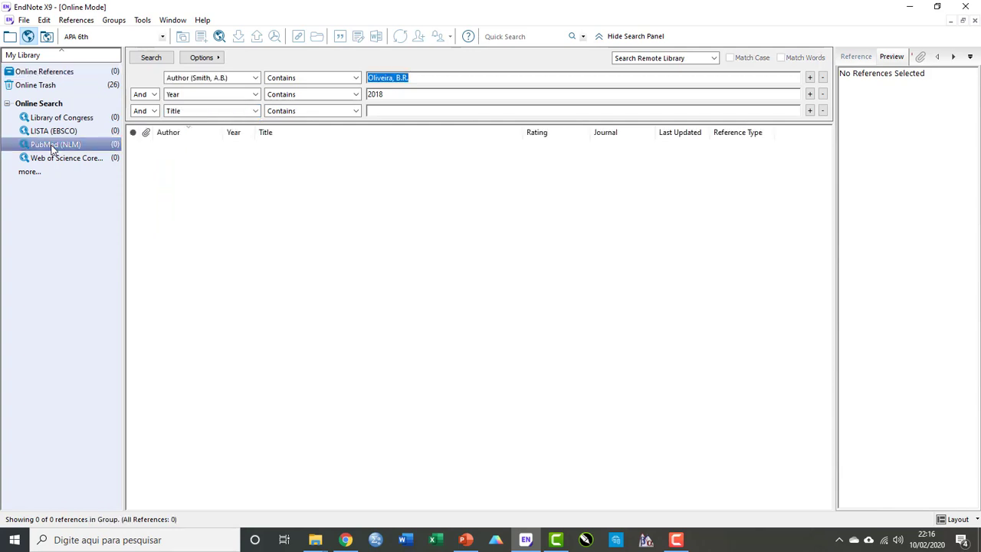
{"action": "left_click", "coordinate": [258, 112]}
{"action": "scroll", "coordinate": [213, 169], "scroll_direction": "up", "scroll_amount": 2}
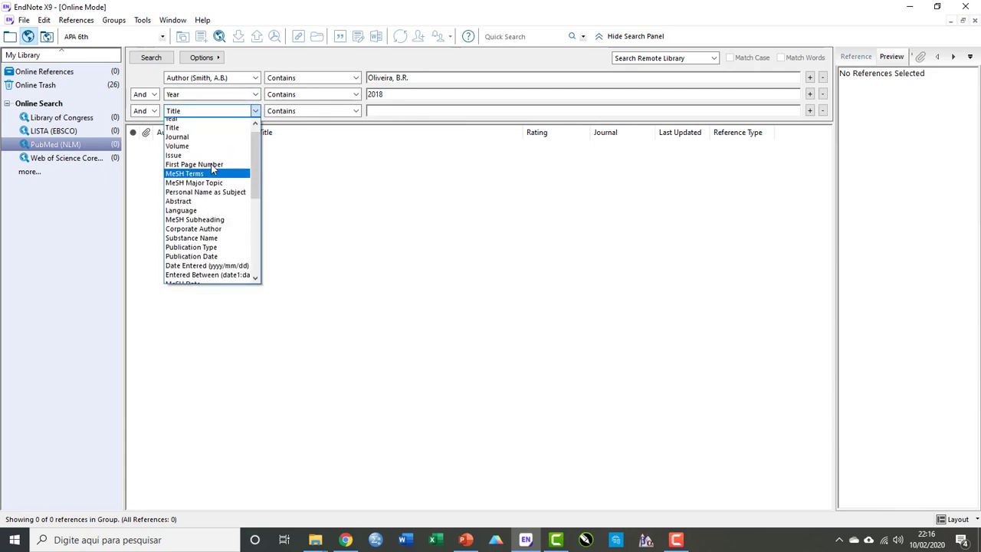
{"action": "left_click", "coordinate": [204, 145]}
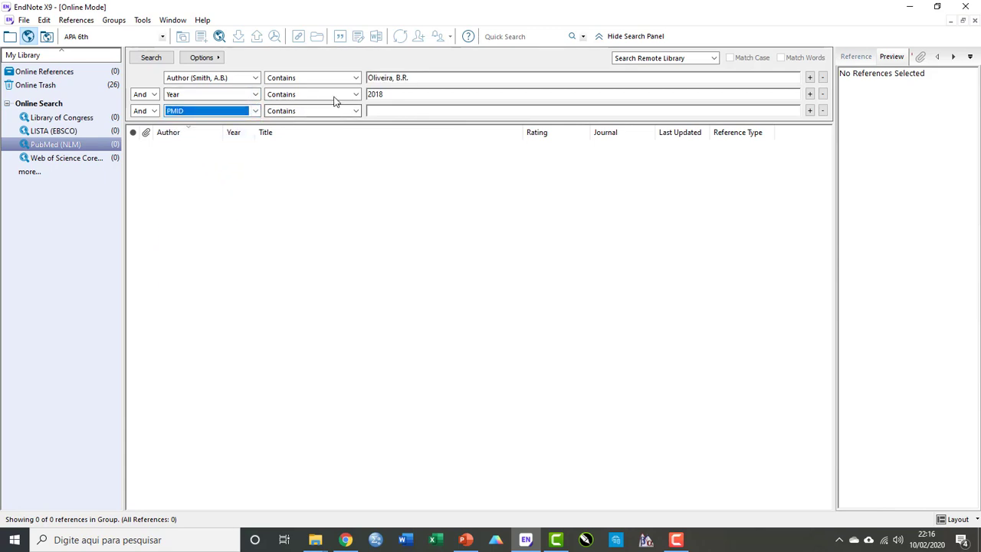
Clear the year and author search terms.
{"action": "left_click_drag", "start_coordinate": [398, 94], "coordinate": [365, 96]}
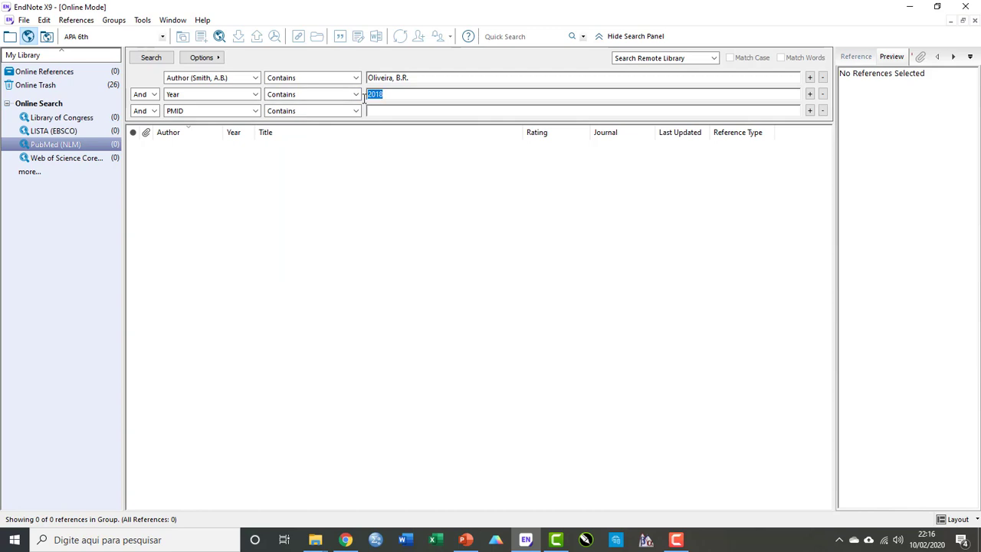
{"action": "key", "text": "BackSpace"}
{"action": "left_click_drag", "start_coordinate": [416, 76], "coordinate": [353, 79]}
{"action": "key", "text": "BackSpace"}
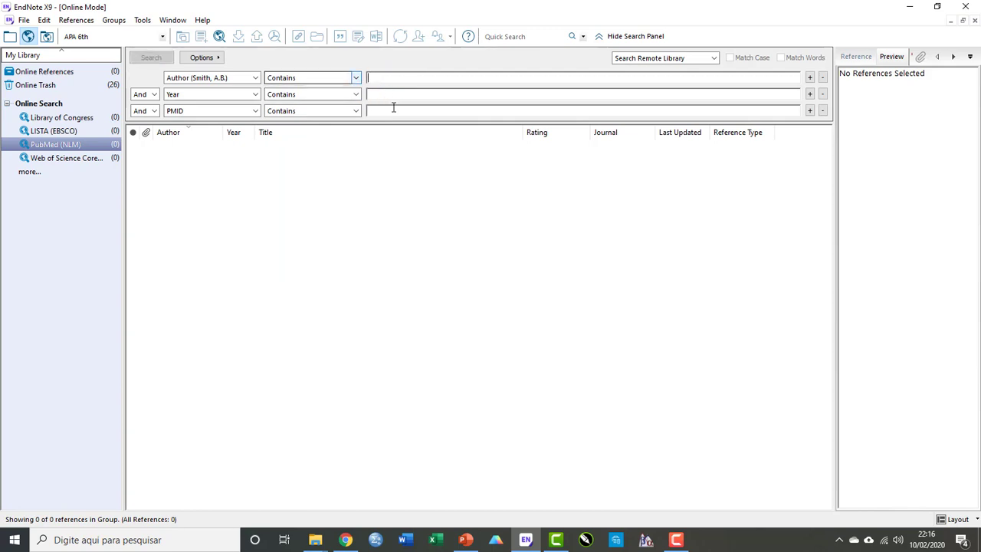
Paste PMID 29874256 into the PMID row, run the search and retrieve the found record.
{"action": "left_click", "coordinate": [394, 108]}
{"action": "key", "text": "ctrl+v"}
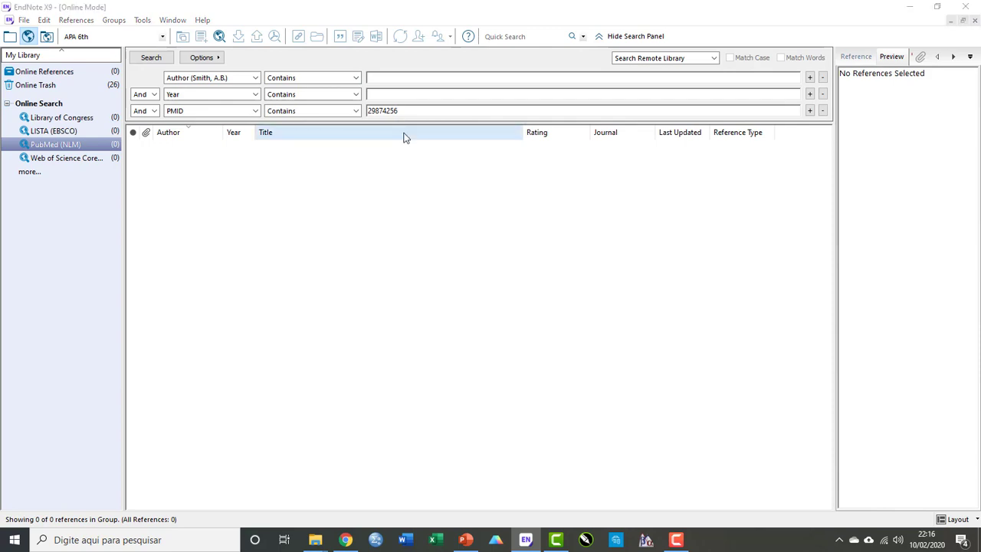
{"action": "key", "text": "Return"}
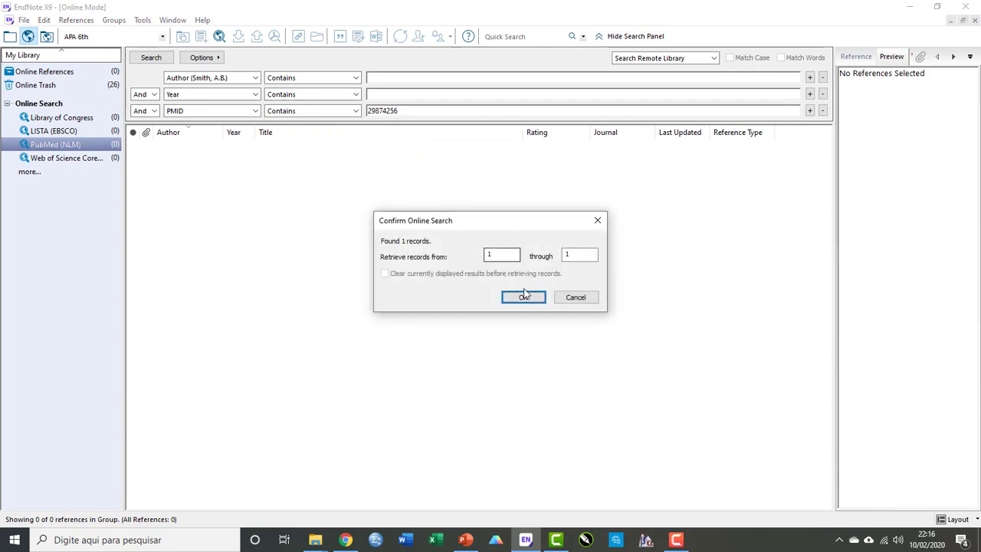
{"action": "left_click", "coordinate": [533, 298]}
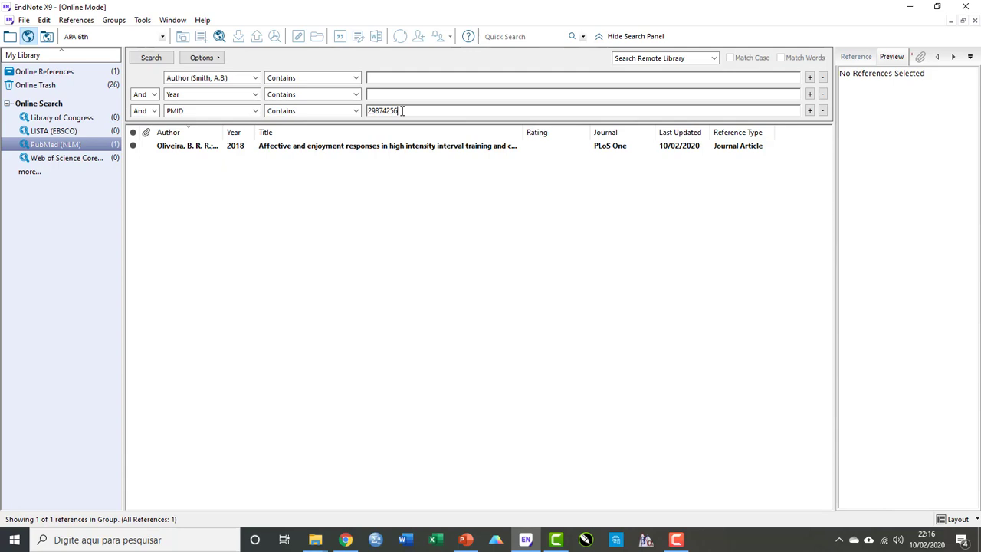
Switch to the local library and duplicate the retrieved reference by copying and pasting it.
{"action": "left_click", "coordinate": [11, 38]}
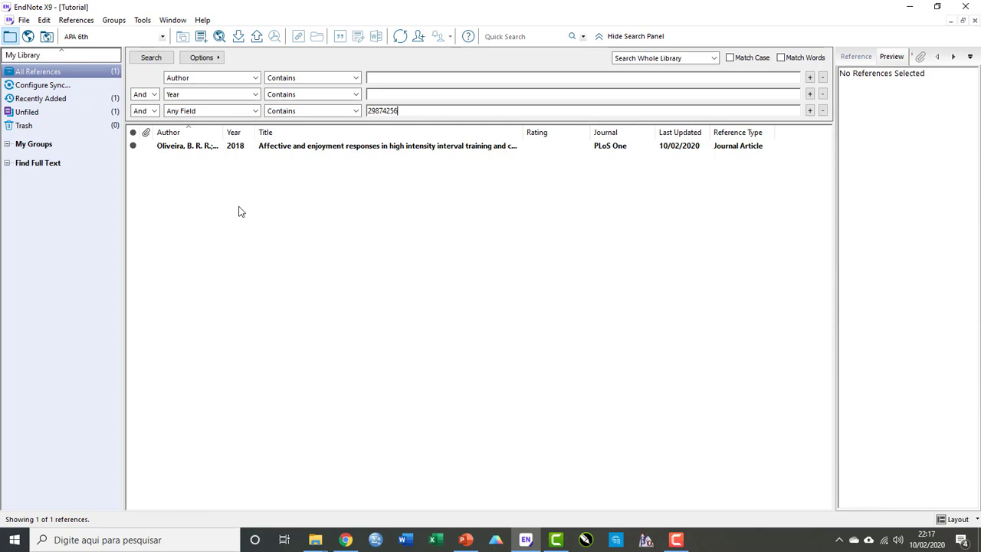
{"action": "left_click", "coordinate": [291, 148]}
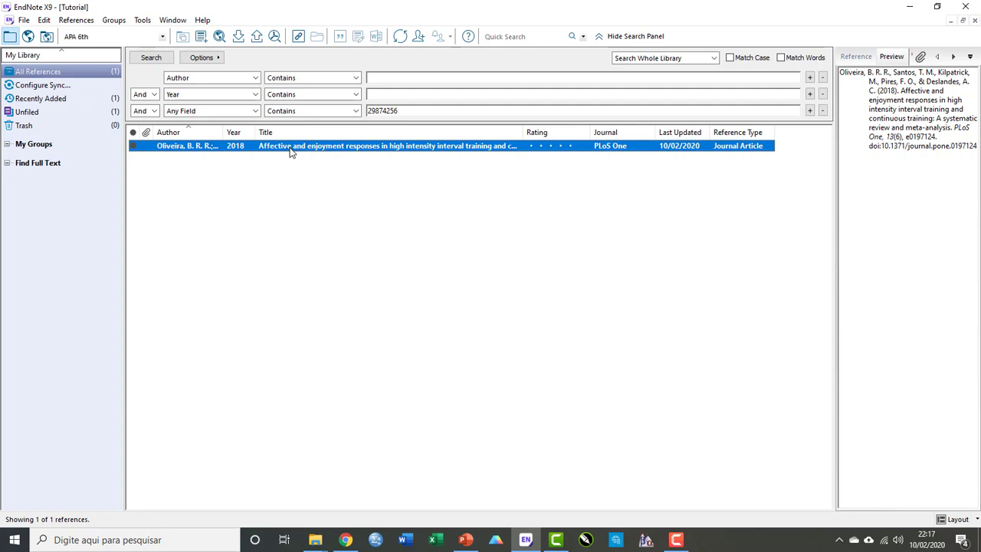
{"action": "right_click", "coordinate": [290, 151]}
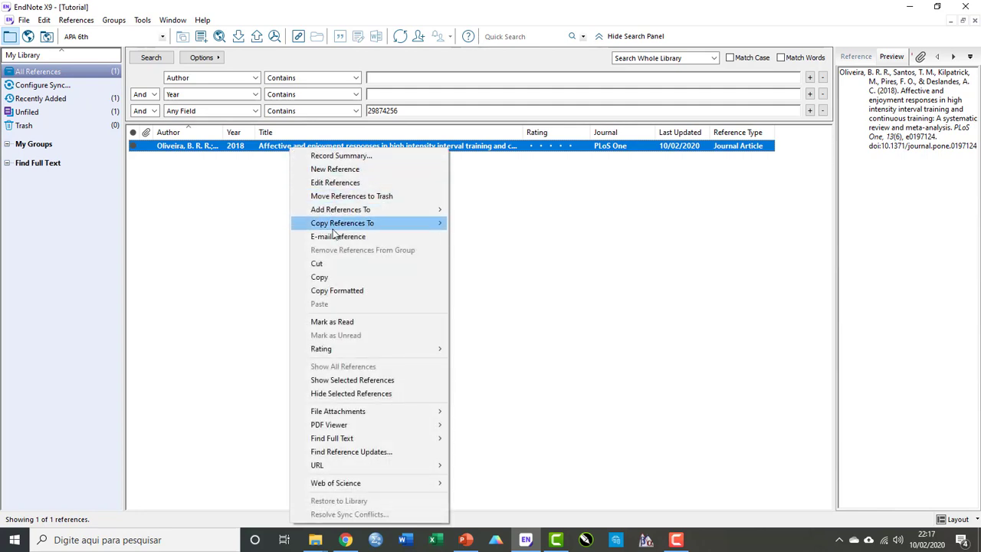
{"action": "left_click", "coordinate": [338, 279]}
{"action": "right_click", "coordinate": [339, 151]}
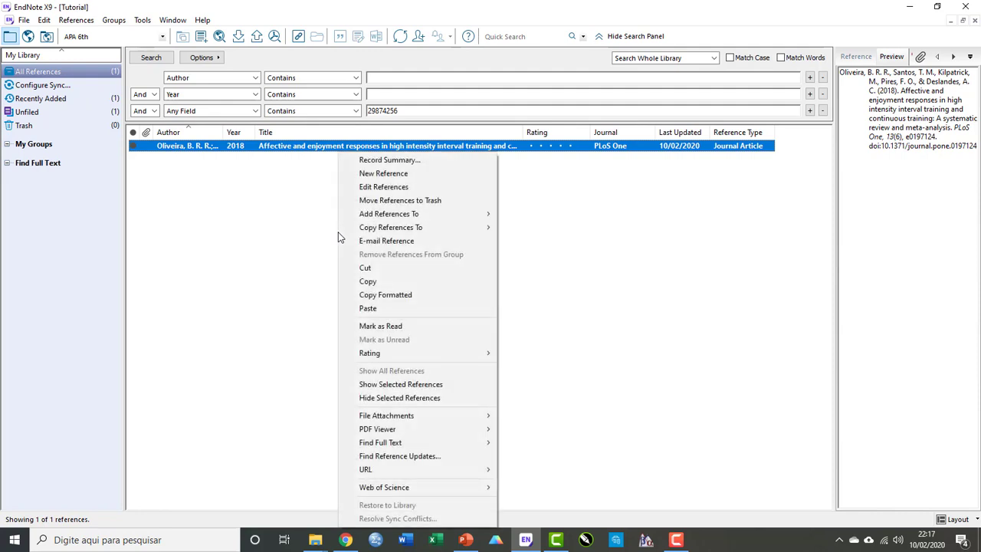
{"action": "left_click", "coordinate": [383, 308]}
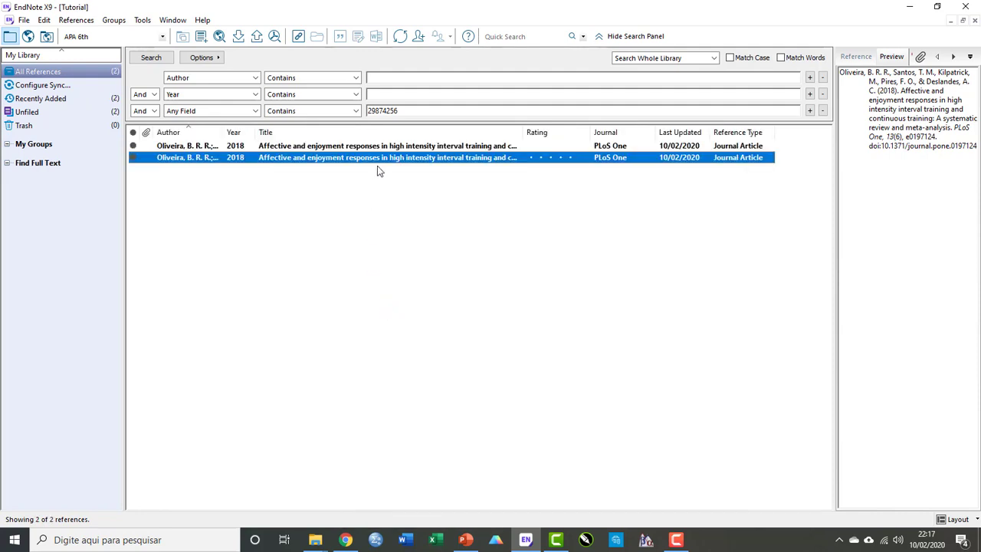
Open the duplicate reference and delete all authors except the first.
{"action": "left_click", "coordinate": [381, 181]}
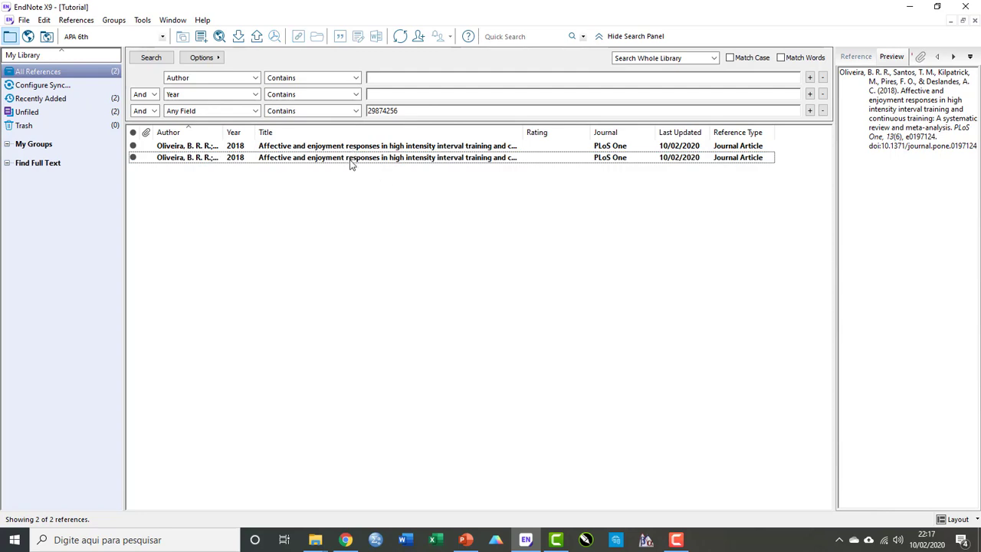
{"action": "left_click", "coordinate": [351, 159]}
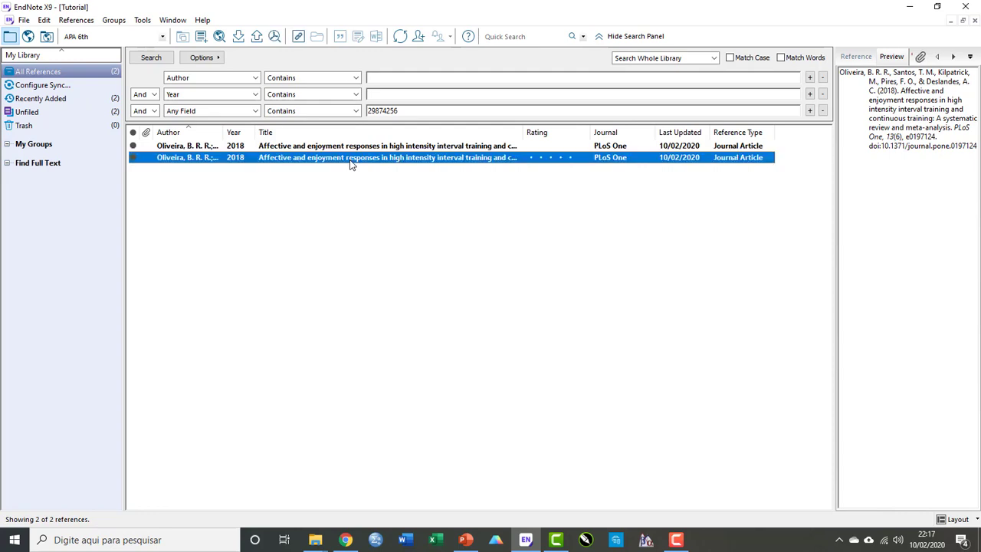
{"action": "double_click", "coordinate": [350, 158]}
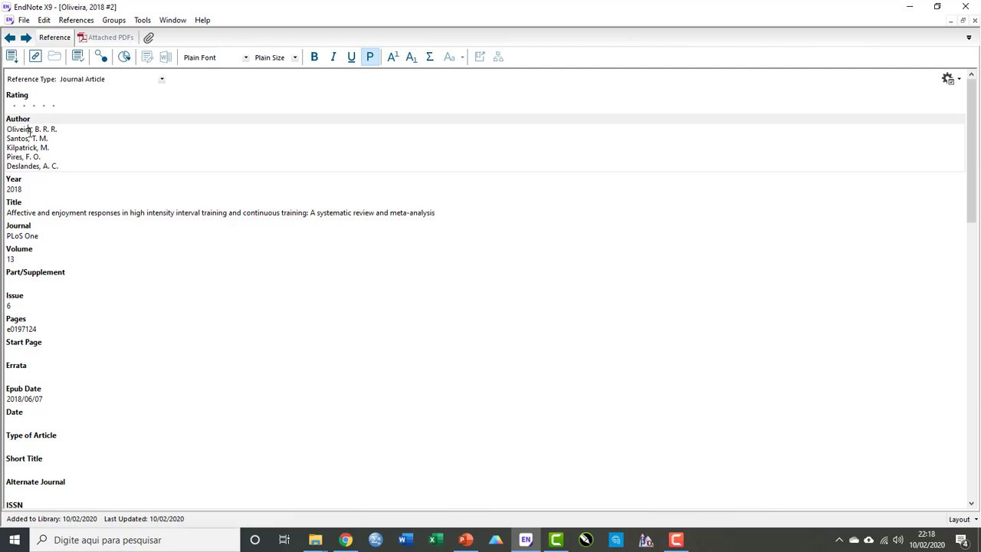
{"action": "left_click_drag", "start_coordinate": [32, 129], "coordinate": [8, 131]}
{"action": "left_click_drag", "start_coordinate": [61, 166], "coordinate": [8, 139]}
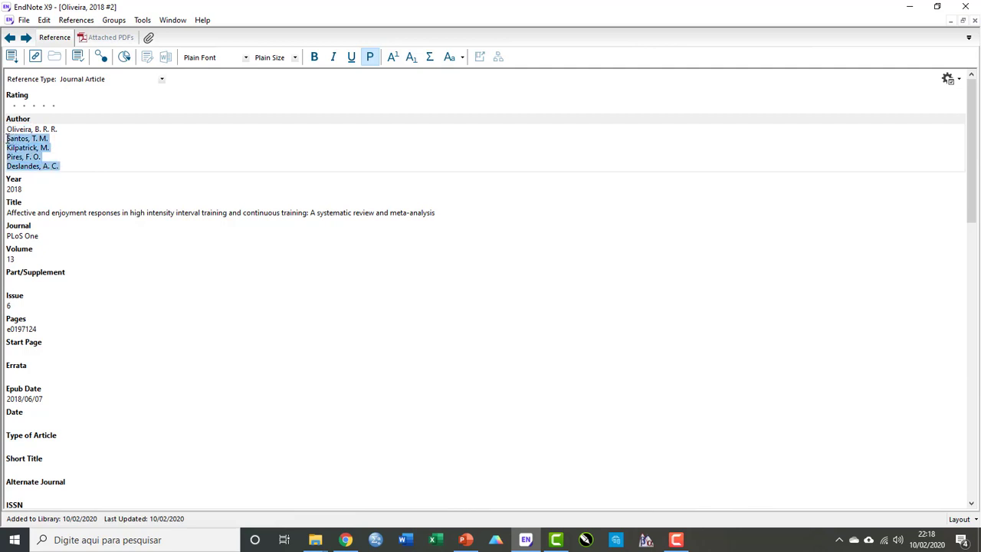
{"action": "key", "text": "Delete"}
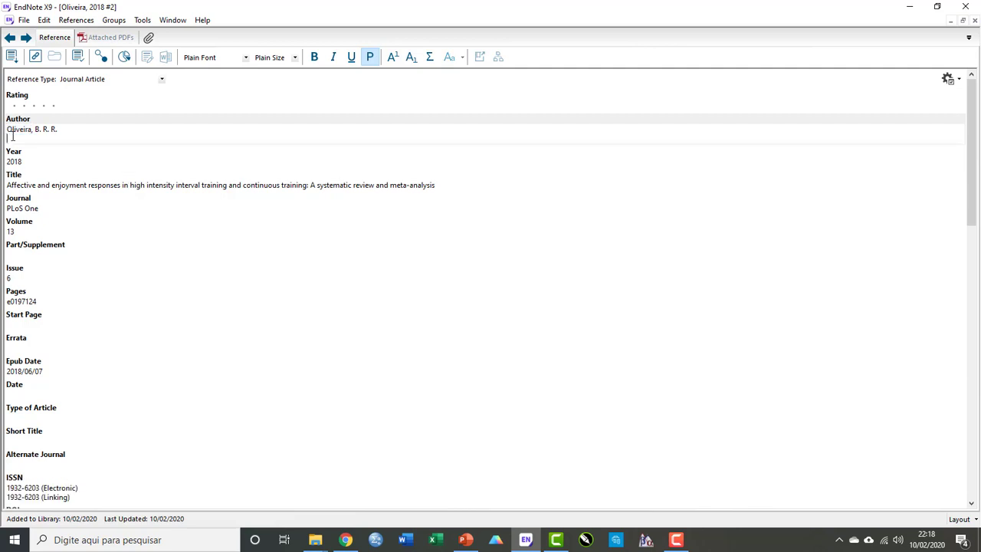
{"action": "key", "text": "BackSpace"}
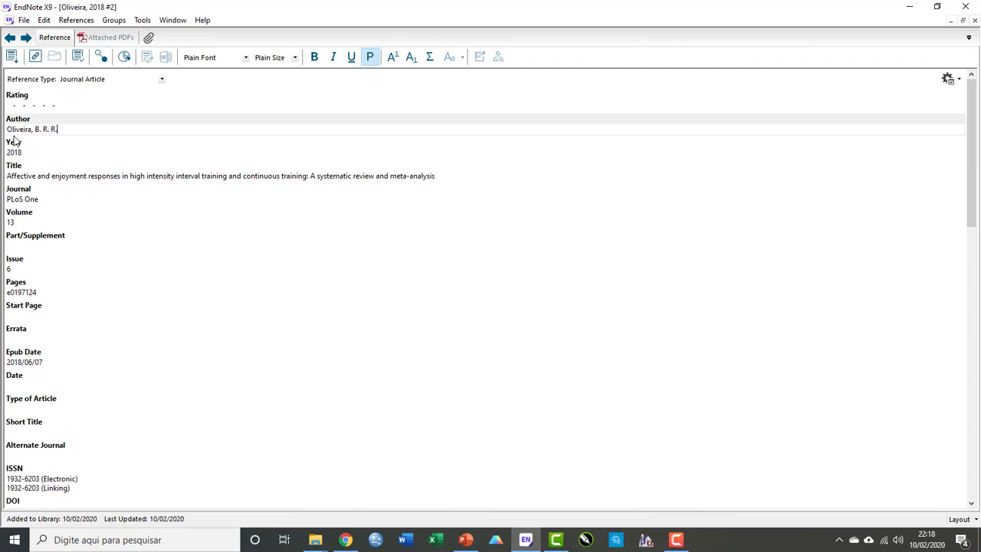
Replace the remaining author with a new author name in surname-and-initials form and set the year to 2016.
{"action": "double_click", "coordinate": [30, 131]}
{"action": "type", "text": "Silva, T"}
{"action": "key", "text": "Right"}
{"action": "key", "text": "shift+Right"}
{"action": "type", "text": "A"}
{"action": "key", "text": "Right"}
{"action": "key", "text": "shift+Right"}
{"action": "key", "text": "shift+Right"}
{"action": "key", "text": "BackSpace"}
{"action": "left_click", "coordinate": [30, 153]}
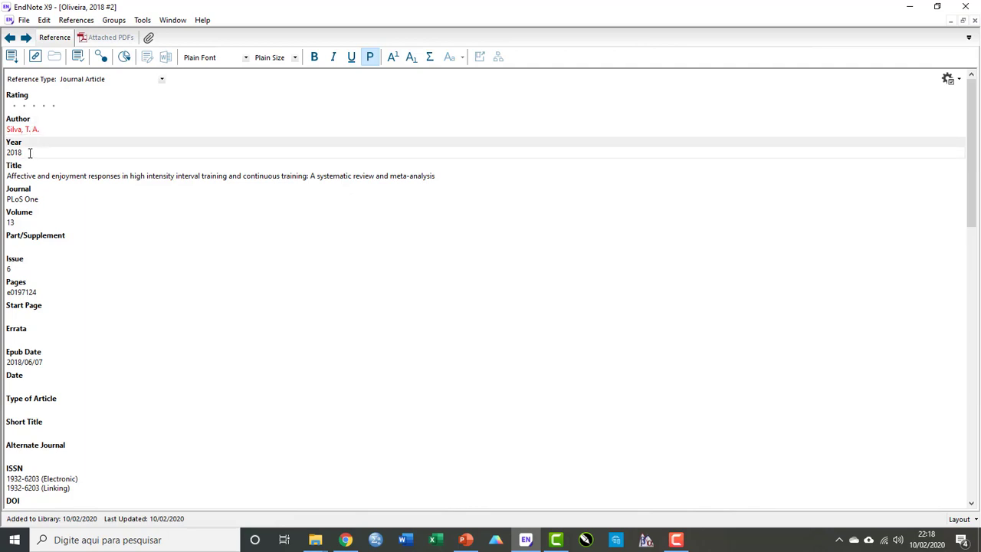
{"action": "key", "text": "BackSpace"}
{"action": "type", "text": "6"}
Close the edited reference, saving its changes.
{"action": "left_click_drag", "start_coordinate": [435, 177], "coordinate": [3, 222]}
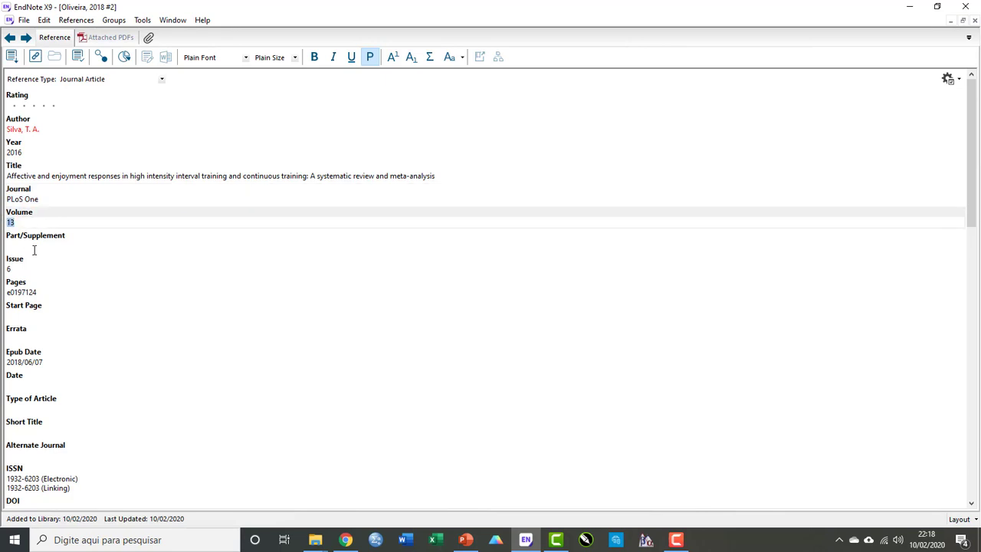
{"action": "left_click_drag", "start_coordinate": [36, 269], "coordinate": [3, 292]}
{"action": "scroll", "coordinate": [94, 373], "scroll_direction": "down", "scroll_amount": 1}
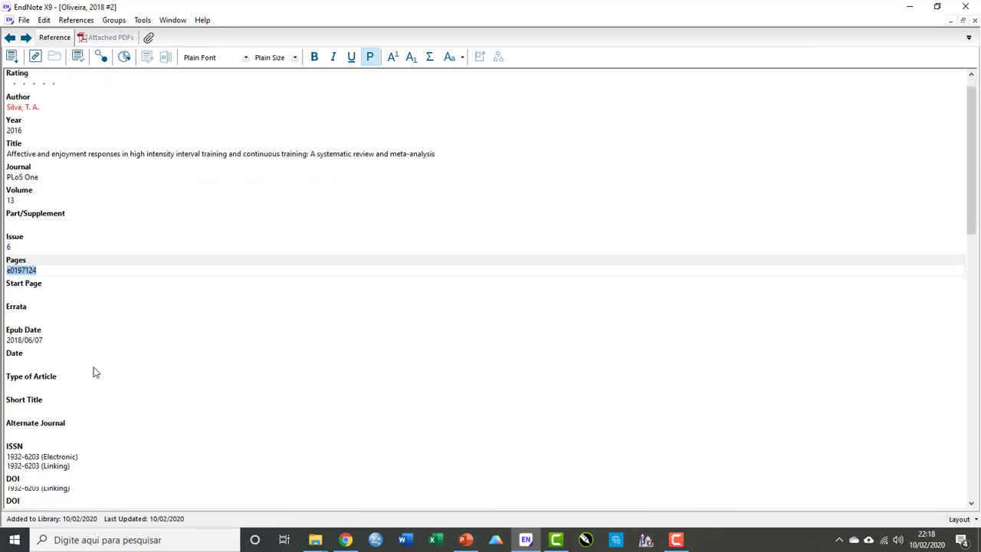
{"action": "scroll", "coordinate": [95, 373], "scroll_direction": "down", "scroll_amount": 2}
{"action": "scroll", "coordinate": [94, 368], "scroll_direction": "down", "scroll_amount": 5}
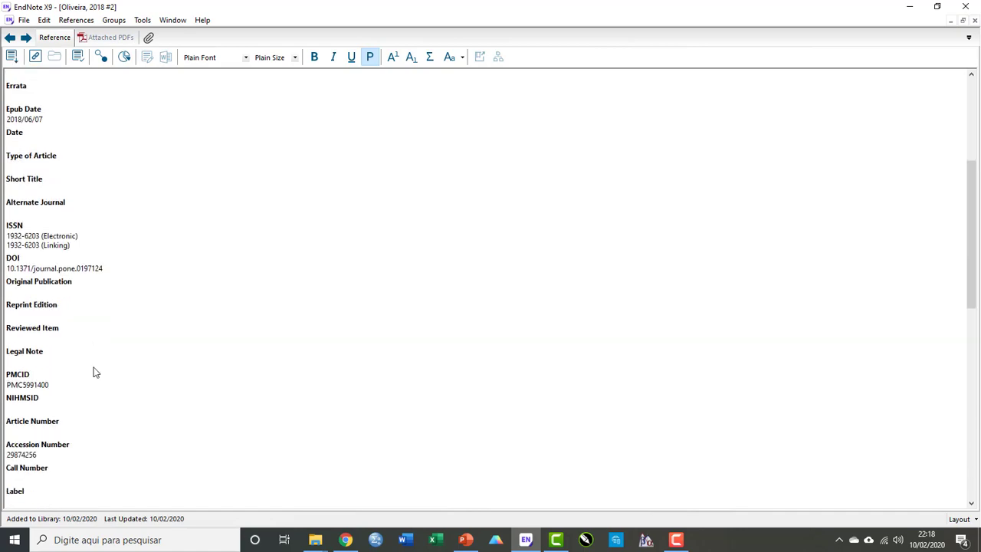
{"action": "scroll", "coordinate": [94, 368], "scroll_direction": "down", "scroll_amount": 2}
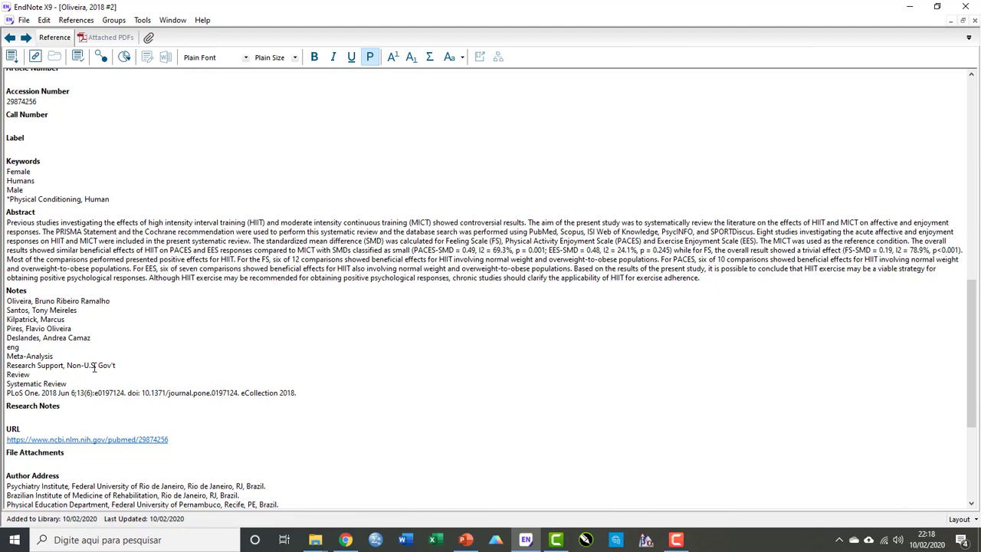
{"action": "scroll", "coordinate": [94, 368], "scroll_direction": "up", "scroll_amount": 2}
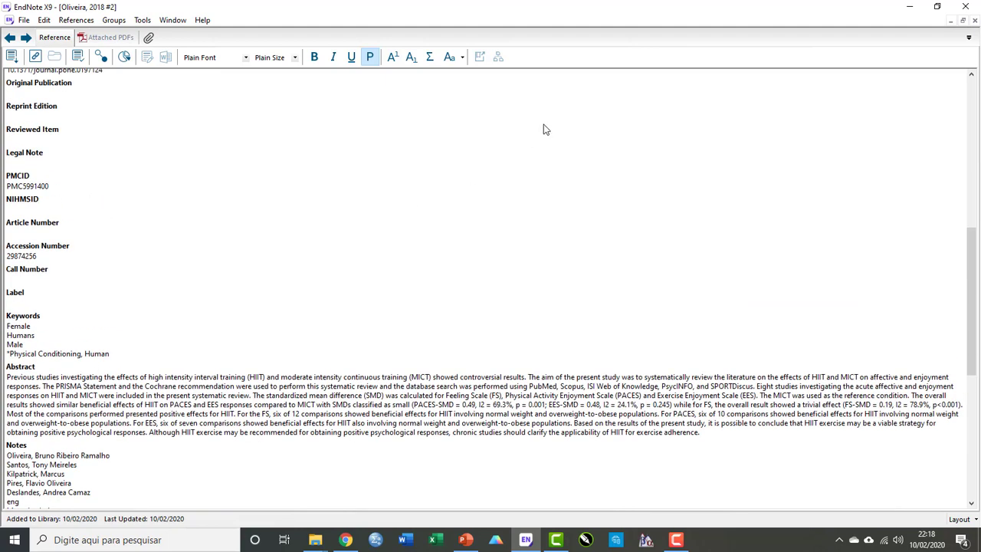
{"action": "left_click", "coordinate": [975, 22]}
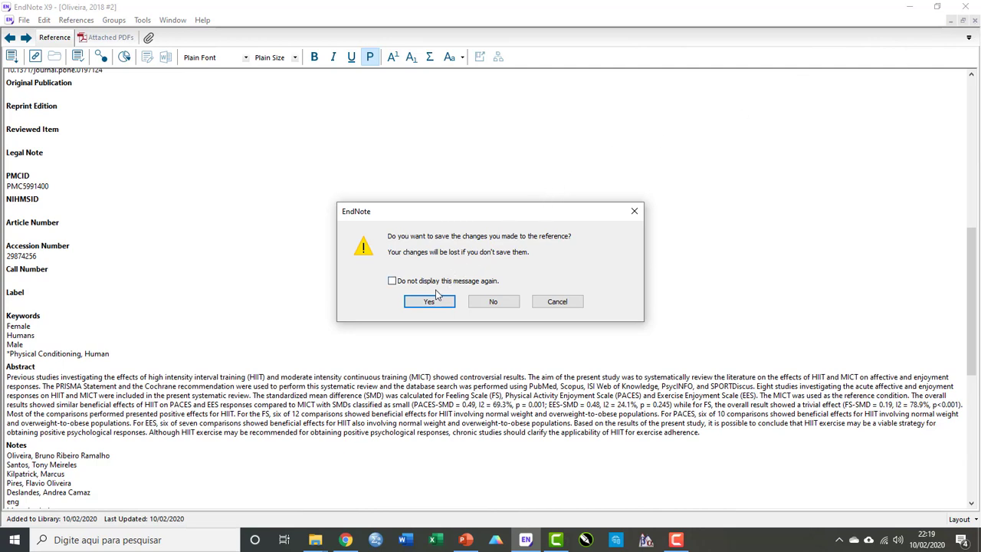
{"action": "left_click", "coordinate": [429, 302]}
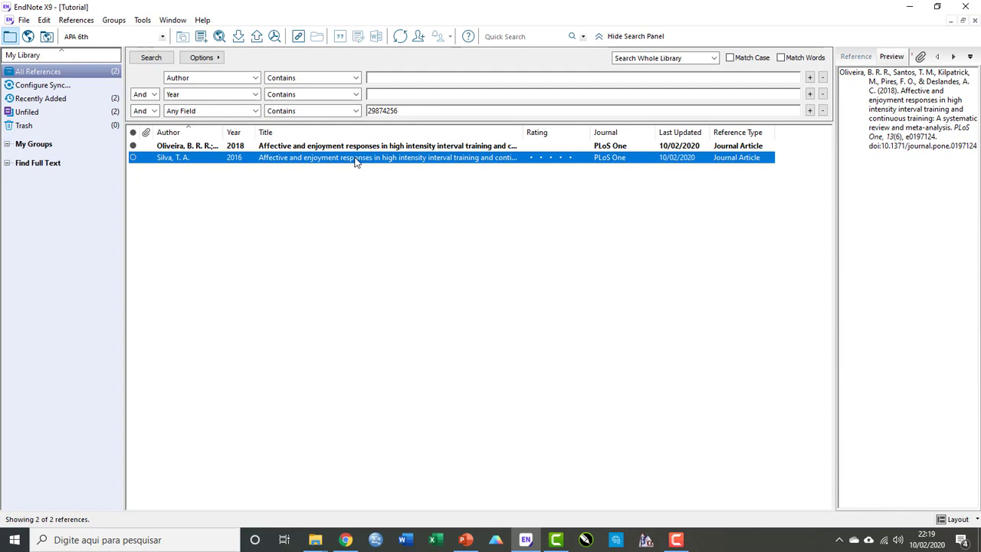
Open the duplicate reference and browse the list of available reference types, then close the reference.
{"action": "double_click", "coordinate": [277, 158]}
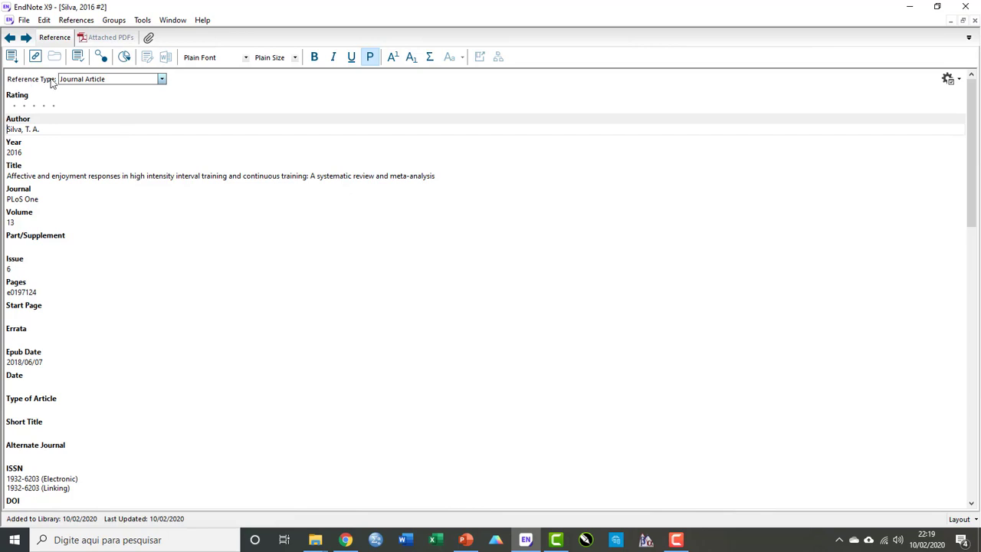
{"action": "left_click", "coordinate": [161, 79]}
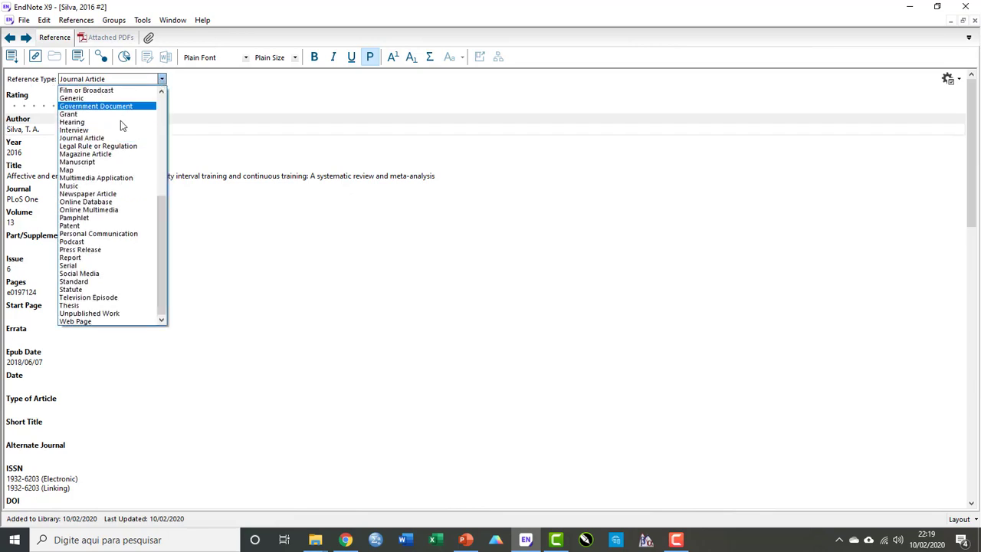
{"action": "scroll", "coordinate": [115, 130], "scroll_direction": "up", "scroll_amount": 7}
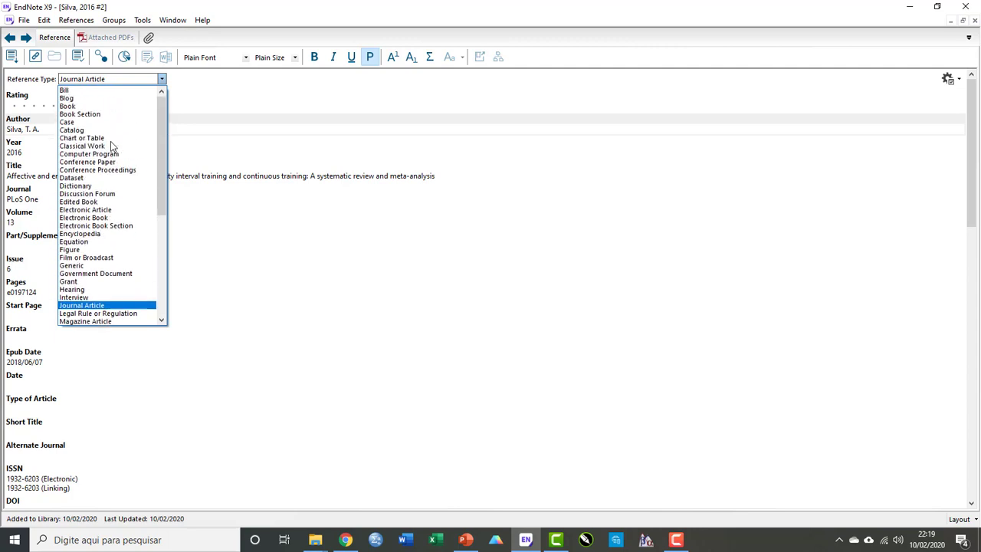
{"action": "scroll", "coordinate": [110, 143], "scroll_direction": "up", "scroll_amount": 2}
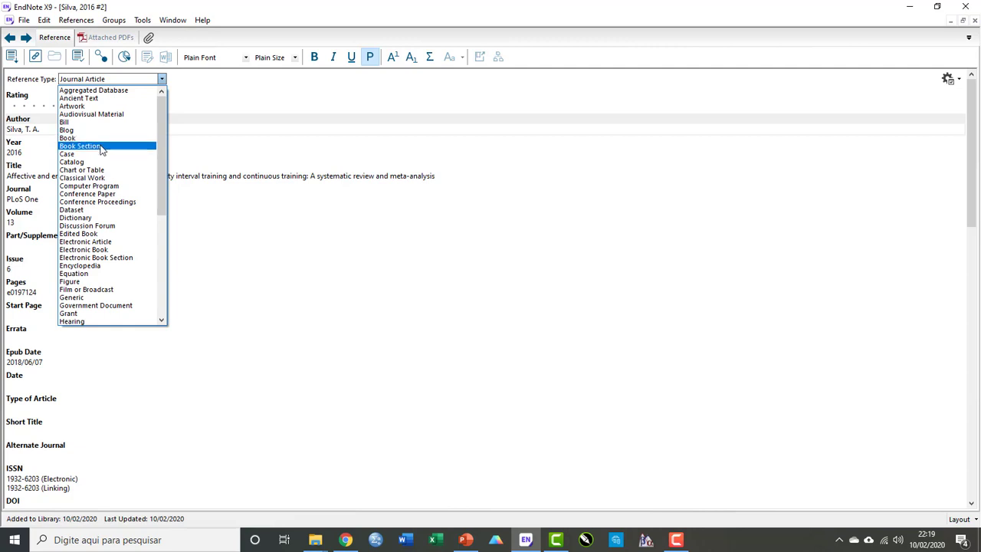
{"action": "scroll", "coordinate": [92, 154], "scroll_direction": "down", "scroll_amount": 7}
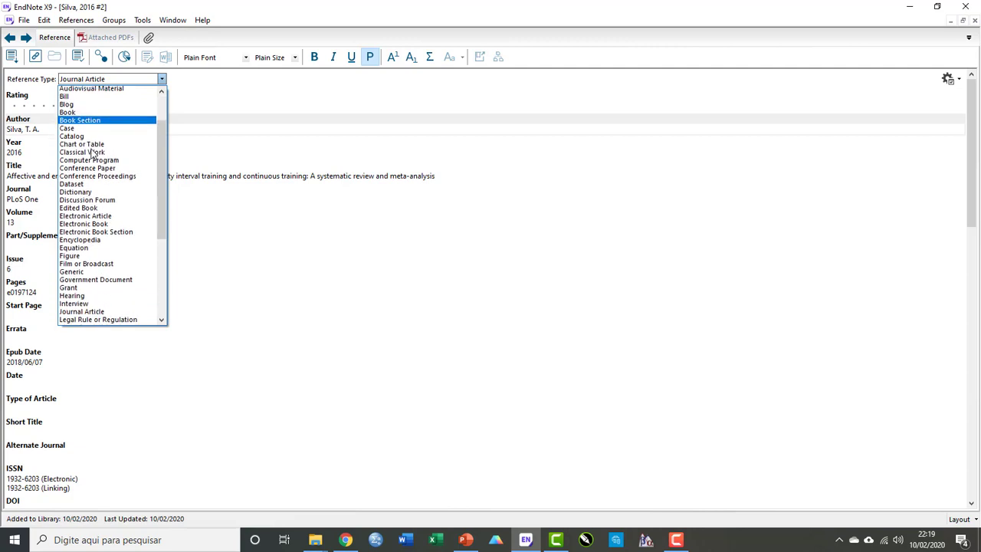
{"action": "scroll", "coordinate": [92, 153], "scroll_direction": "down", "scroll_amount": 2}
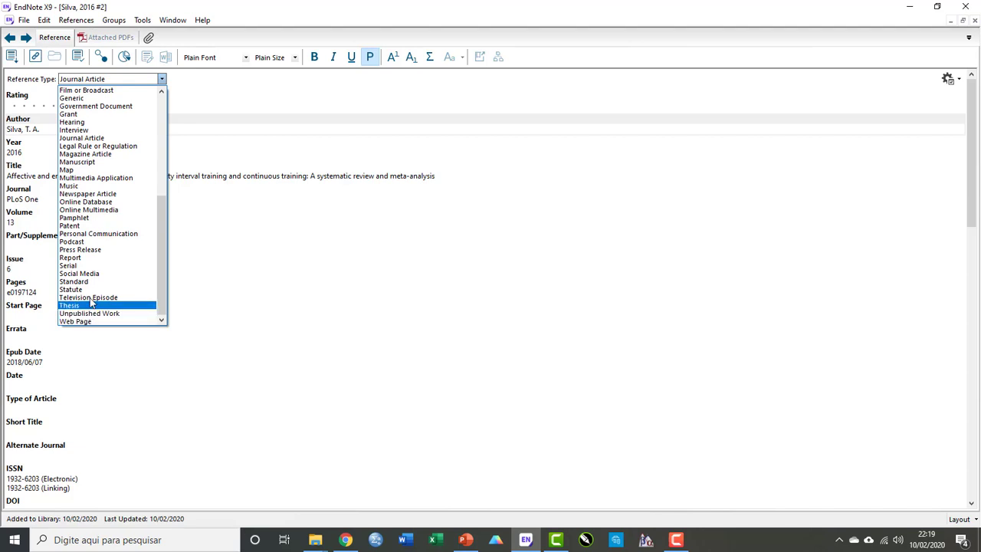
{"action": "scroll", "coordinate": [93, 276], "scroll_direction": "up", "scroll_amount": 6}
{"action": "scroll", "coordinate": [95, 268], "scroll_direction": "up", "scroll_amount": 3}
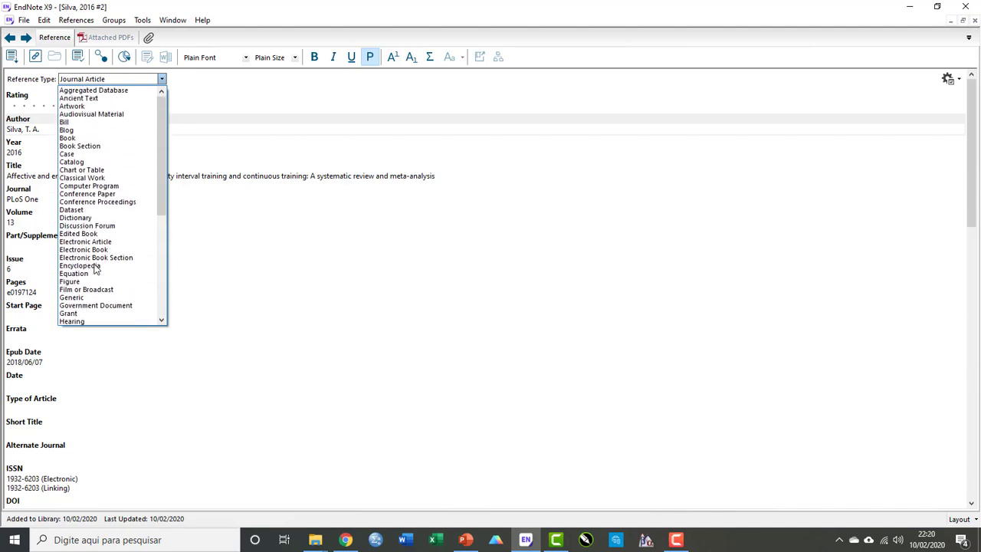
{"action": "left_click", "coordinate": [278, 263]}
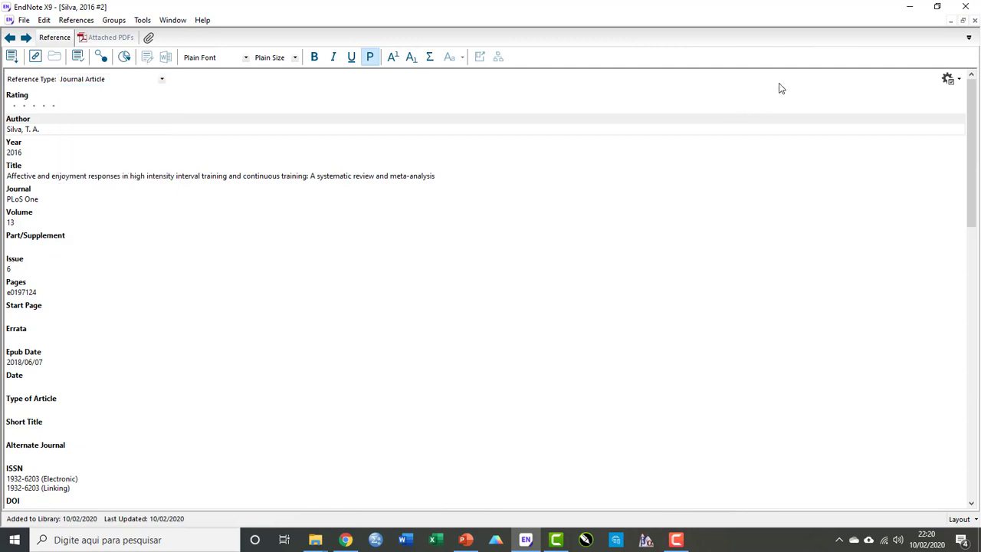
{"action": "left_click", "coordinate": [974, 20]}
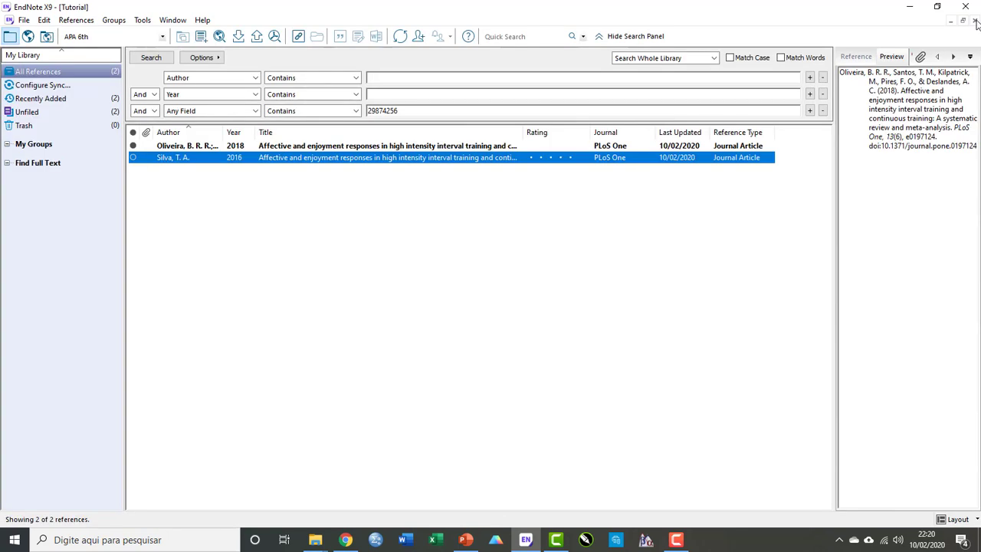